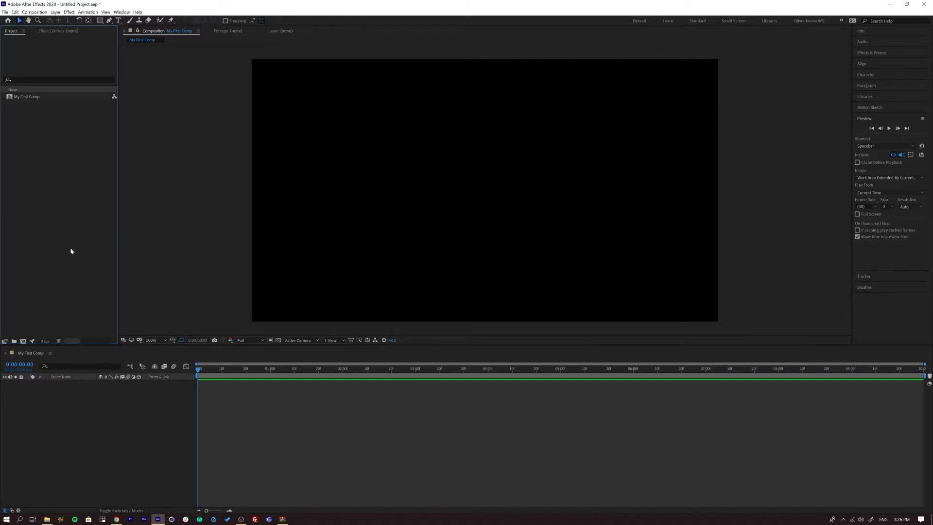
# Start a new solid layer in My First Comp and match its size to the composition, 1920 x 1080 px
pyautogui.click(160, 358)
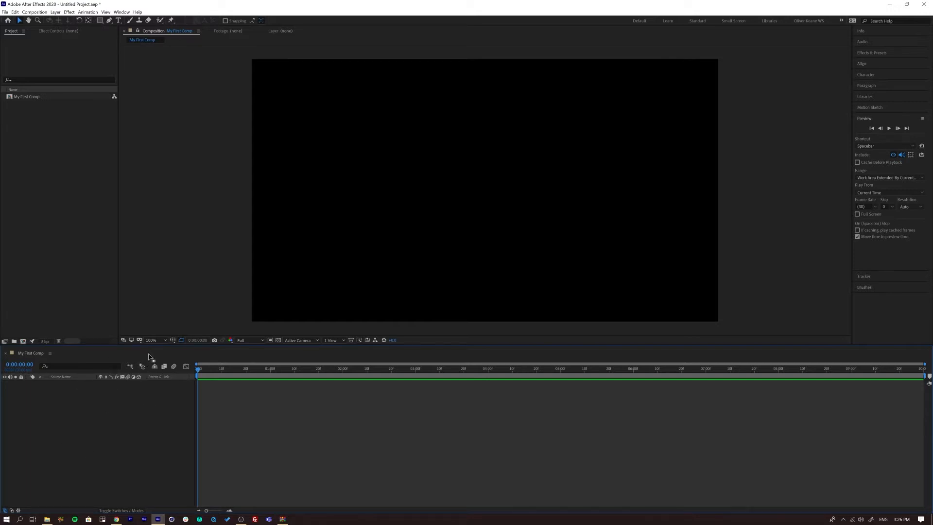
pyautogui.click(56, 15)
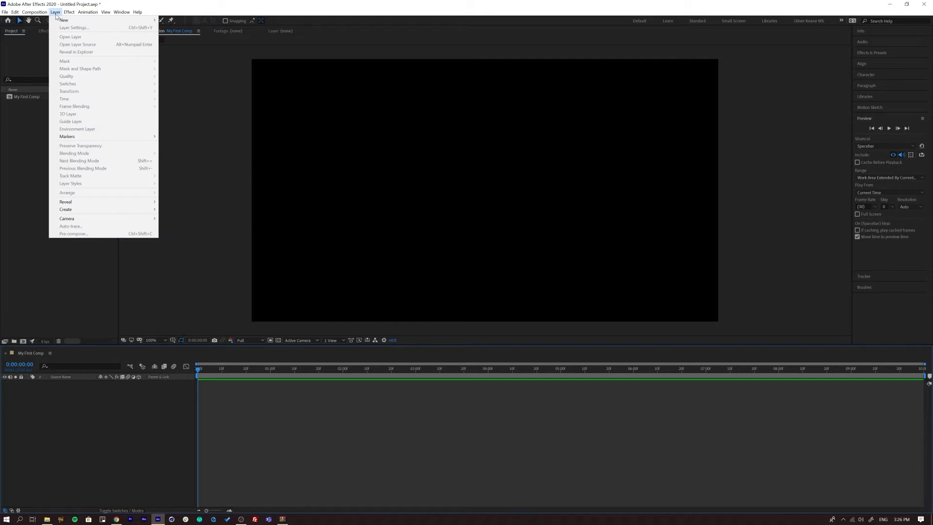
pyautogui.moveTo(69, 23)
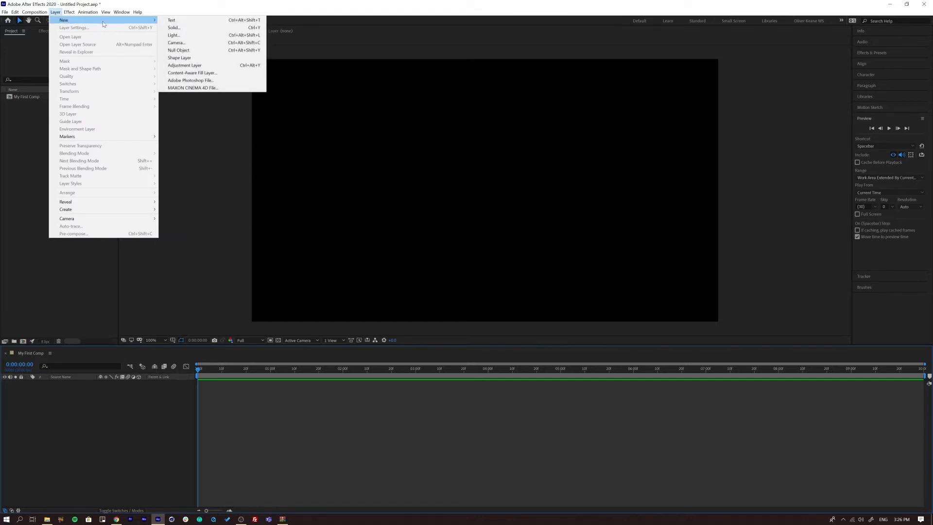
pyautogui.click(206, 30)
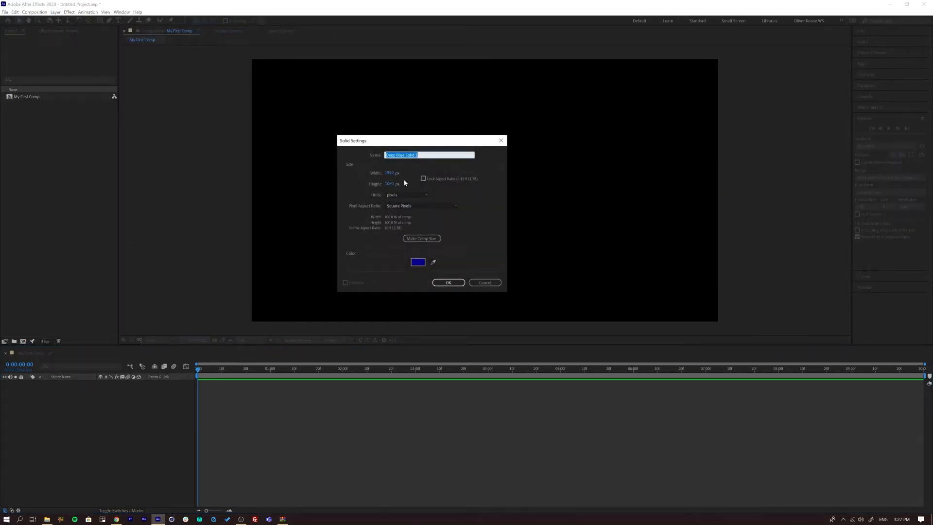
pyautogui.click(390, 173)
pyautogui.write('5')
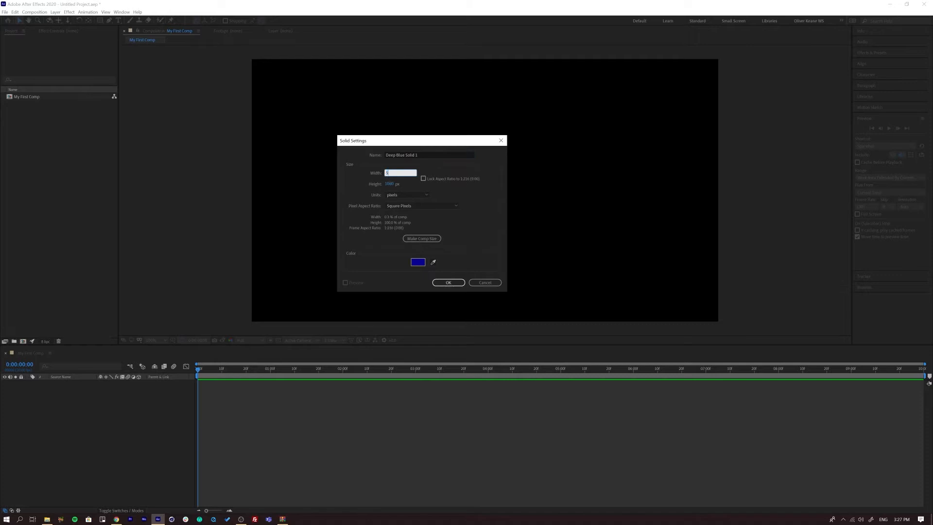
pyautogui.write('000')
pyautogui.press('BackSpace')
pyautogui.press('Return')
pyautogui.click(422, 239)
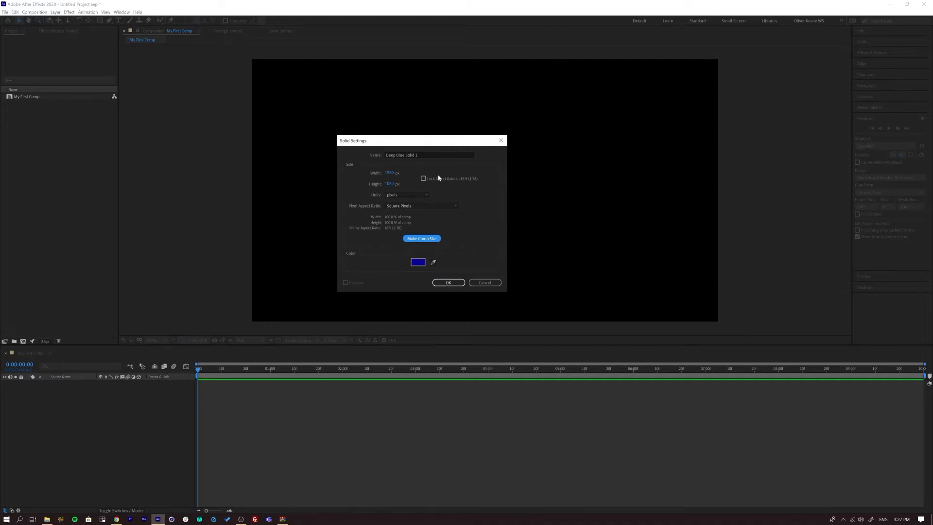
# Set the new solid's colour to pure red (FF0000) and create the layer
pyautogui.click(417, 263)
pyautogui.moveTo(407, 183); pyautogui.dragTo(427, 163)
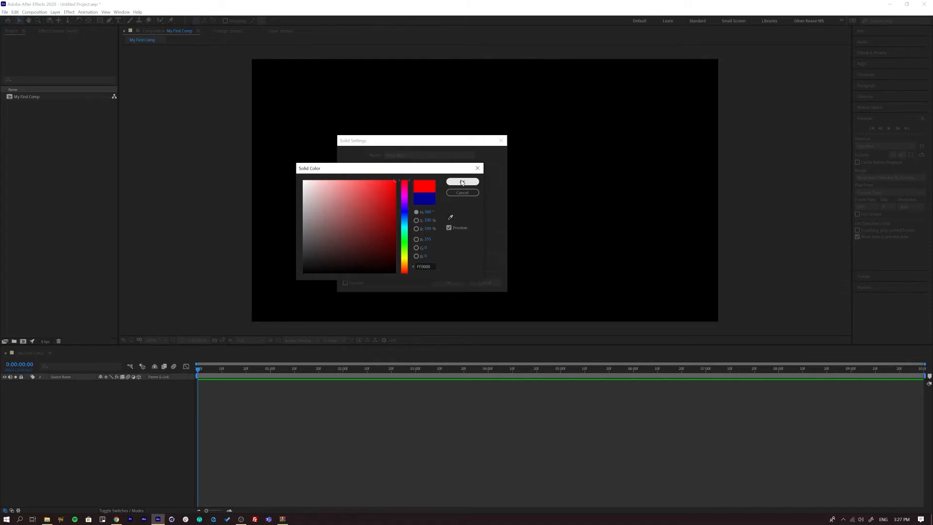
pyautogui.click(460, 182)
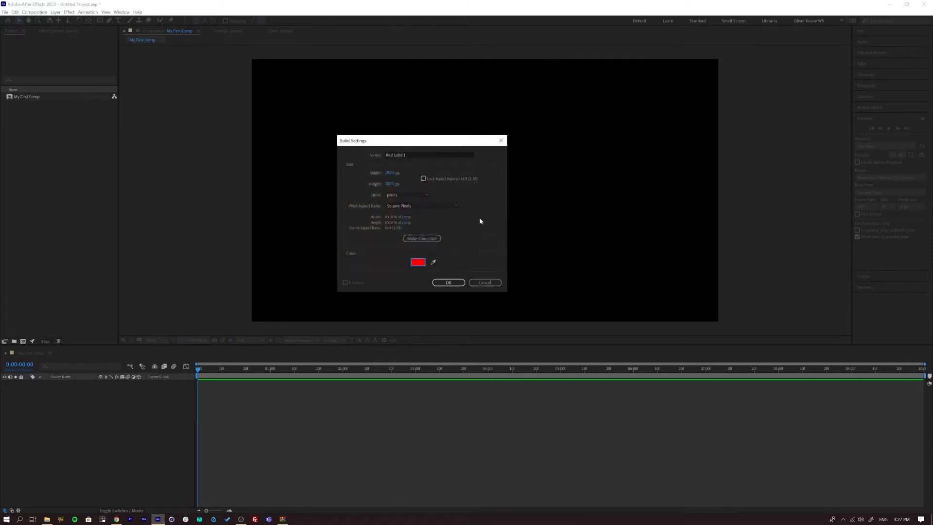
pyautogui.click(448, 282)
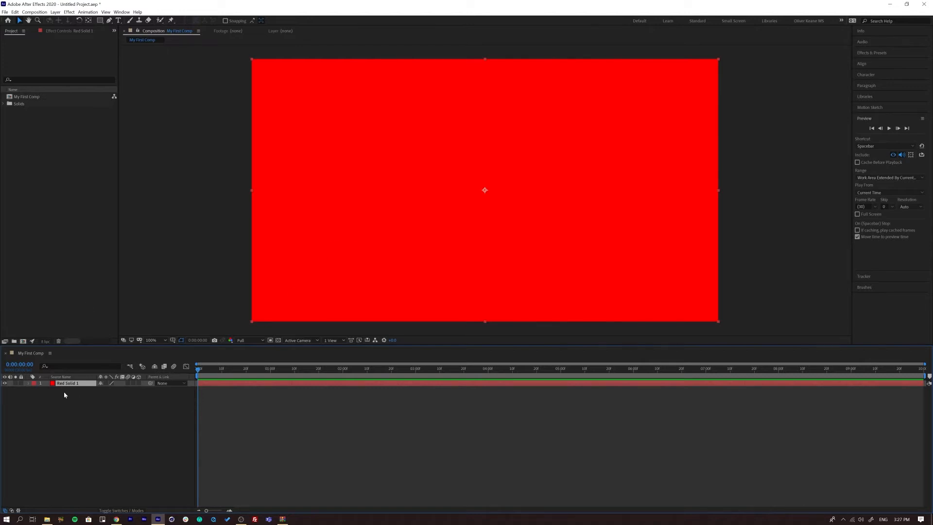
# Look inside the Solids folder of the project and collapse it again
pyautogui.click(17, 128)
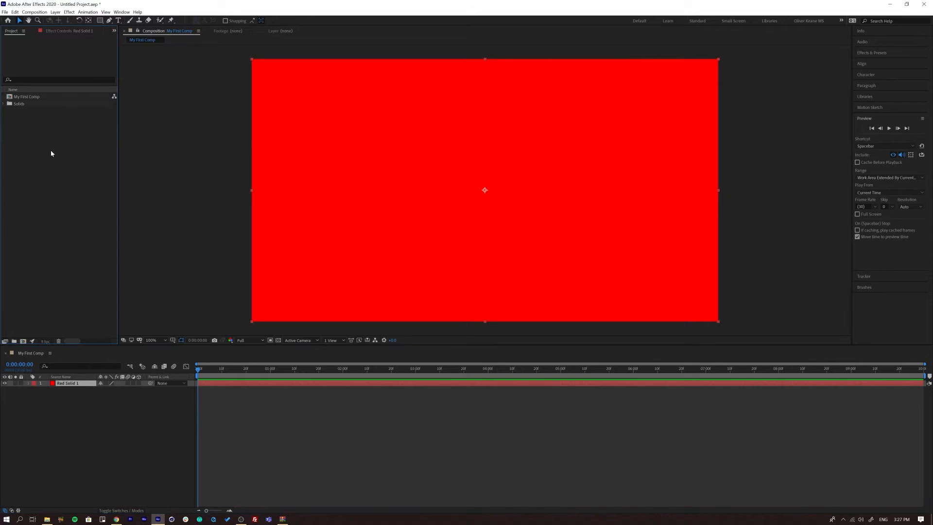
pyautogui.click(4, 104)
pyautogui.click(4, 104)
pyautogui.click(168, 356)
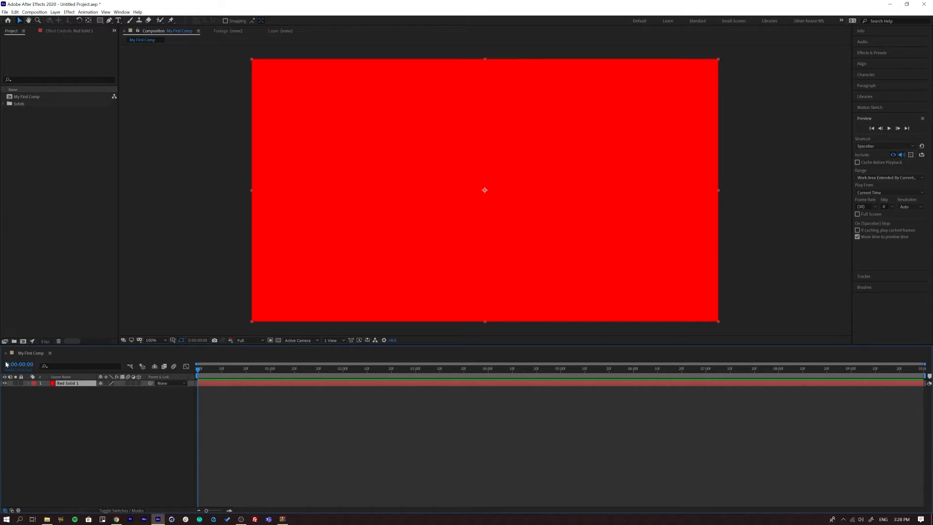
# Select the red solid layer, scrub the playhead along the timeline and bring it back to the start
pyautogui.click(87, 422)
pyautogui.click(72, 383)
pyautogui.moveTo(200, 370)
pyautogui.mouseDown()
pyautogui.moveTo(235, 370)
pyautogui.moveTo(194, 371)
pyautogui.mouseUp()
pyautogui.moveTo(198, 372); pyautogui.dragTo(265, 381)
pyautogui.moveTo(243, 370)
pyautogui.mouseDown()
pyautogui.moveTo(309, 371)
pyautogui.moveTo(196, 370)
pyautogui.moveTo(365, 371)
pyautogui.moveTo(245, 371)
pyautogui.mouseUp()
pyautogui.moveTo(385, 377); pyautogui.dragTo(135, 380)
# Play and stop the composition preview twice from the first frame
pyautogui.press('space')
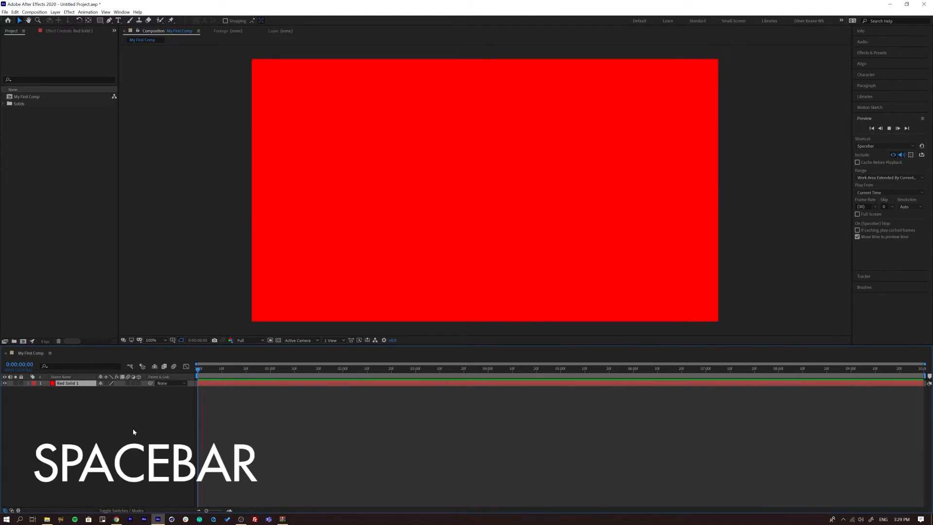
pyautogui.press('space')
pyautogui.moveTo(229, 372); pyautogui.dragTo(139, 377)
pyautogui.press('space')
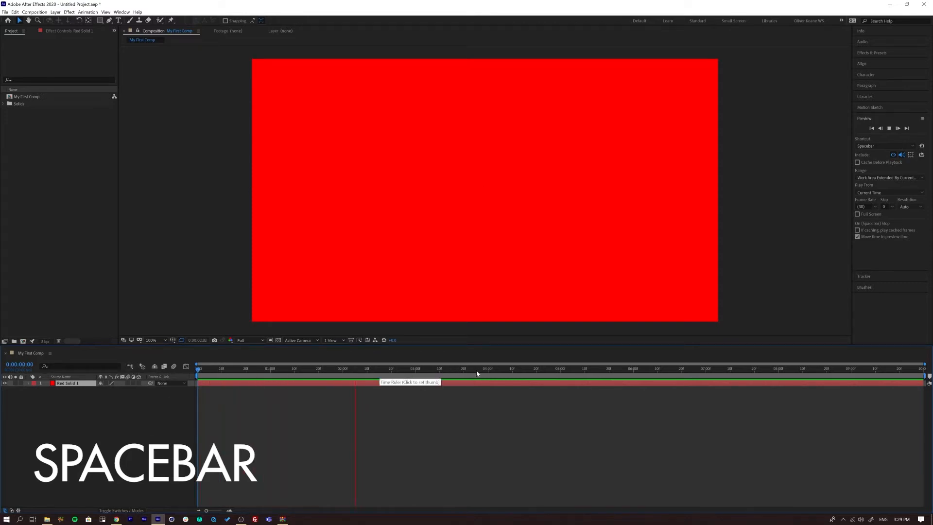
pyautogui.press('space')
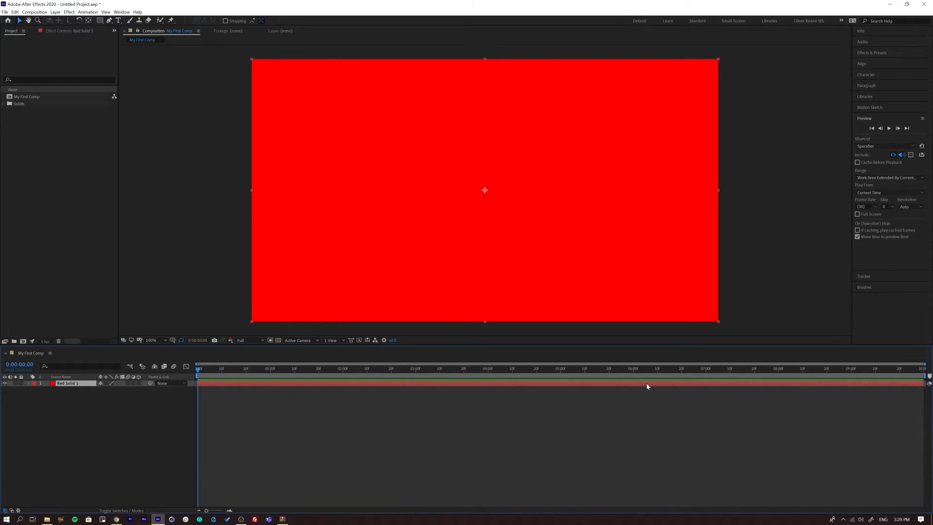
# Play and stop the composition with the on-screen playback controls and collapse the preview settings
pyautogui.click(865, 122)
pyautogui.click(888, 129)
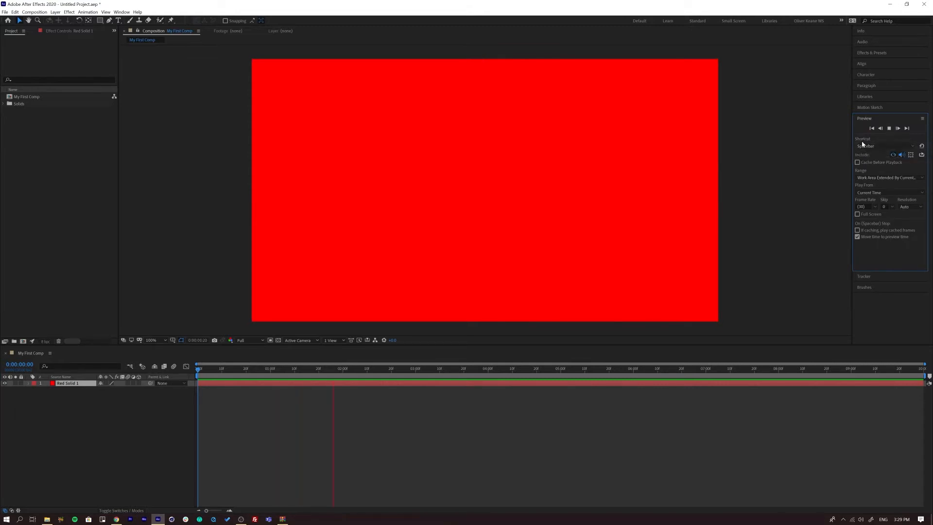
pyautogui.click(889, 130)
pyautogui.click(869, 120)
# Return the playhead to the start of the timeline and preview the composition once more
pyautogui.click(261, 410)
pyautogui.press('Home')
pyautogui.press('space')
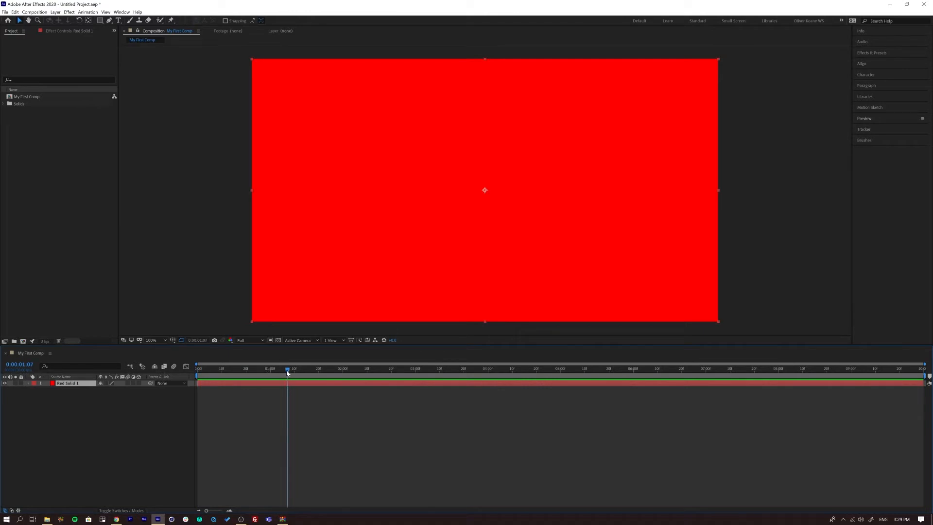
pyautogui.press('space')
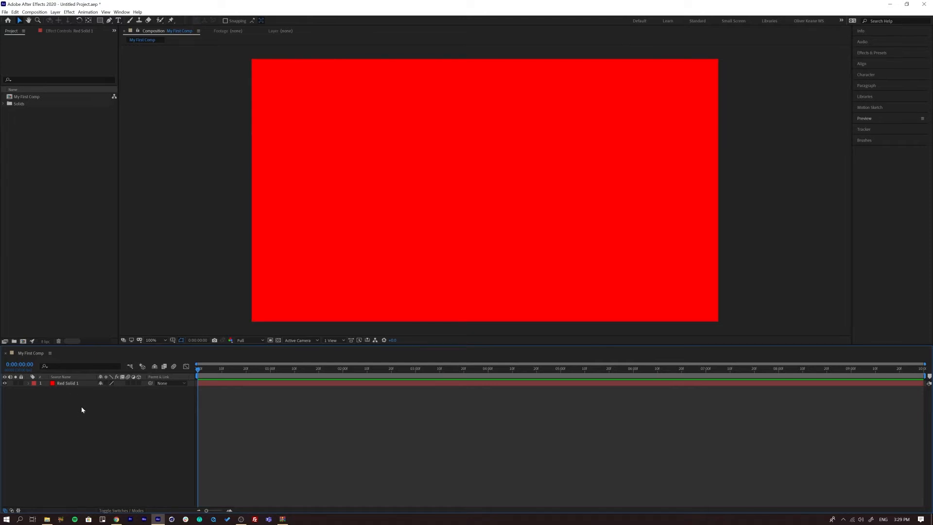
# Trim the end of the red solid layer to the 10-frame mark and return the playhead to the start
pyautogui.click(62, 385)
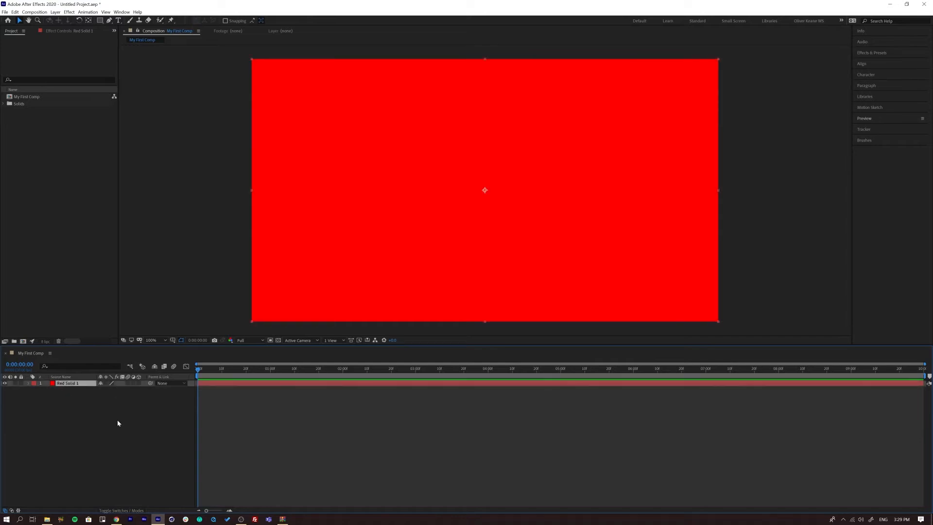
pyautogui.click(106, 428)
pyautogui.click(74, 384)
pyautogui.moveTo(203, 370)
pyautogui.mouseDown()
pyautogui.moveTo(223, 372)
pyautogui.moveTo(197, 370)
pyautogui.moveTo(222, 371)
pyautogui.moveTo(207, 373)
pyautogui.mouseUp()
pyautogui.press('shift')
pyautogui.moveTo(217, 372); pyautogui.dragTo(221, 372)
pyautogui.moveTo(921, 383); pyautogui.dragTo(192, 381)
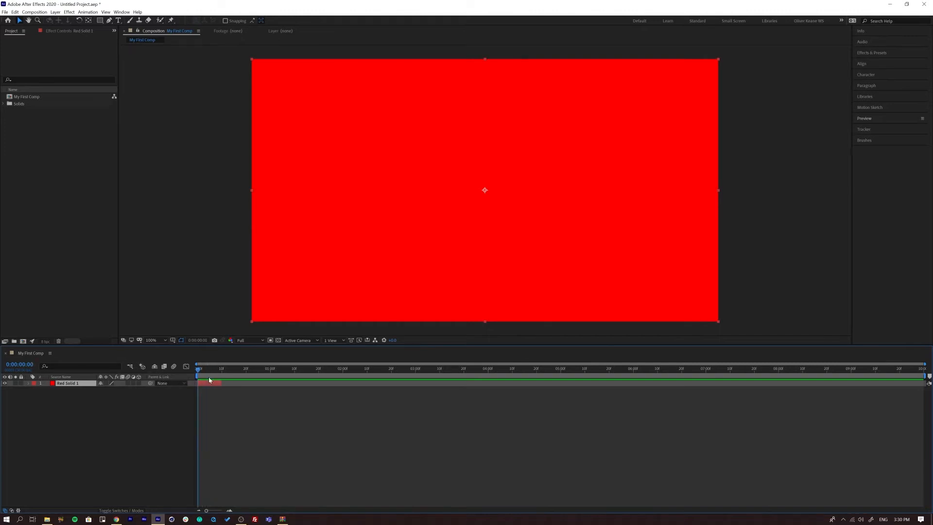
# Duplicate the trimmed red solid layer
pyautogui.click(79, 410)
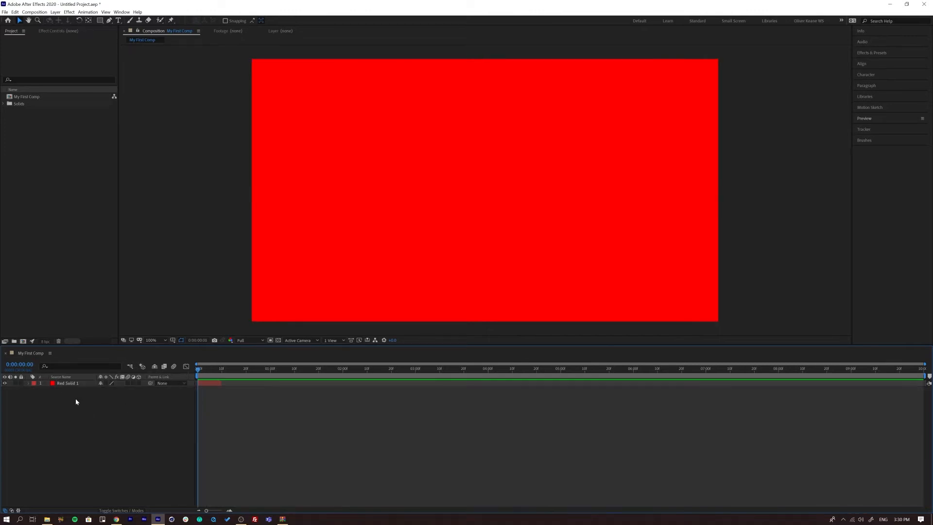
pyautogui.click(70, 383)
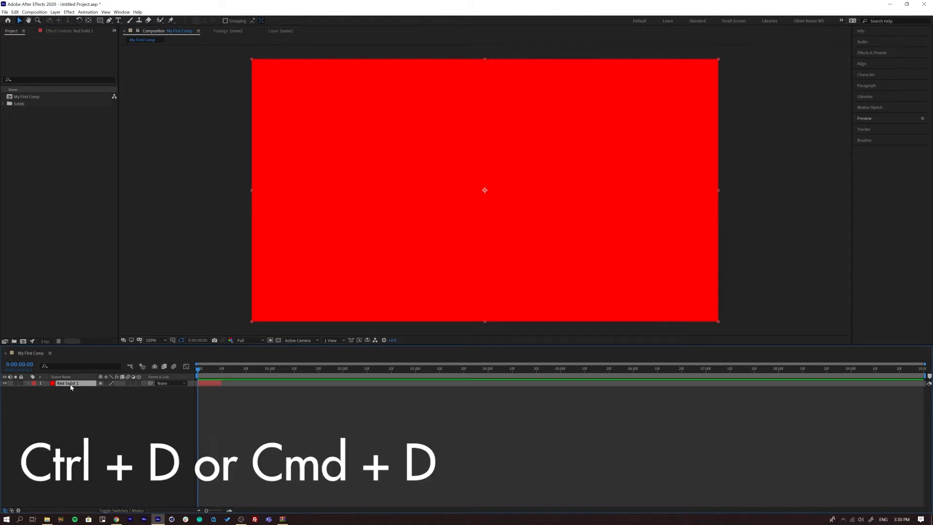
pyautogui.hotkey('ctrl', 'd')
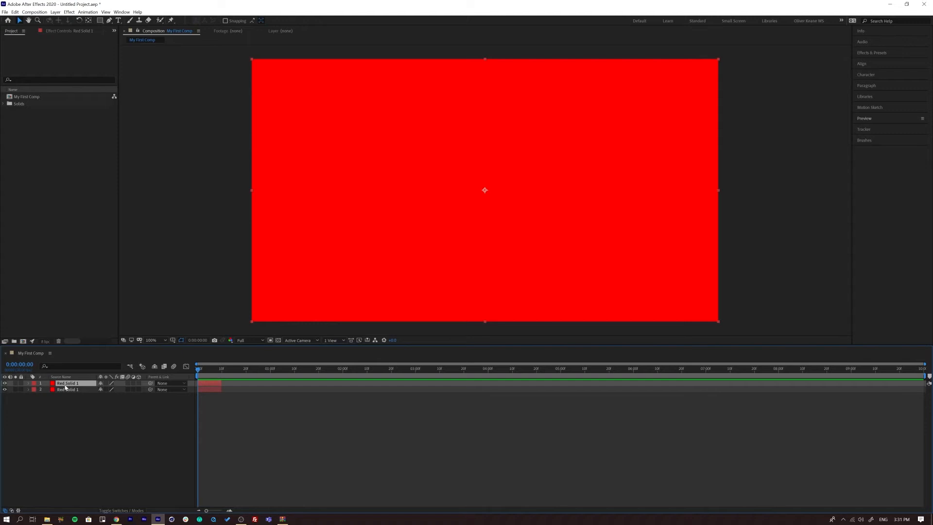
# Change the top red copy's colour to blue (0A00FF), applying it as a new solid
pyautogui.click(56, 12)
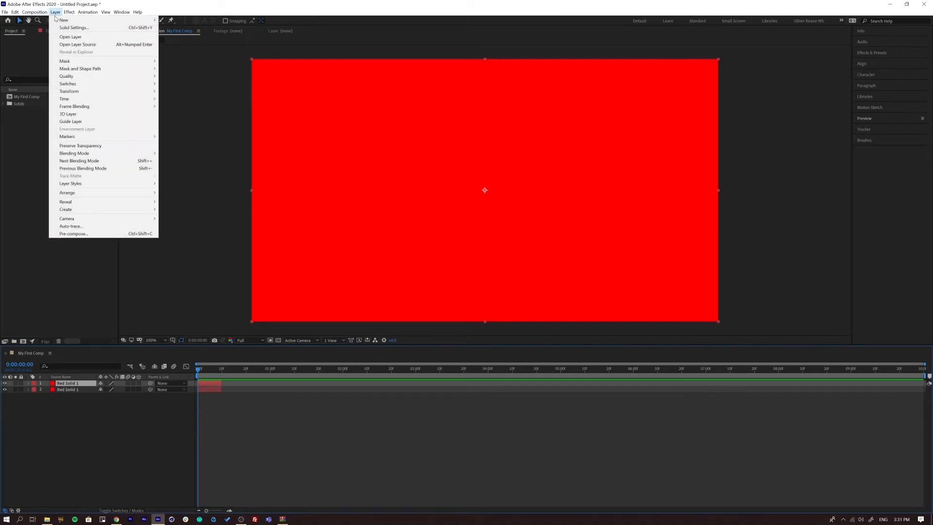
pyautogui.click(67, 28)
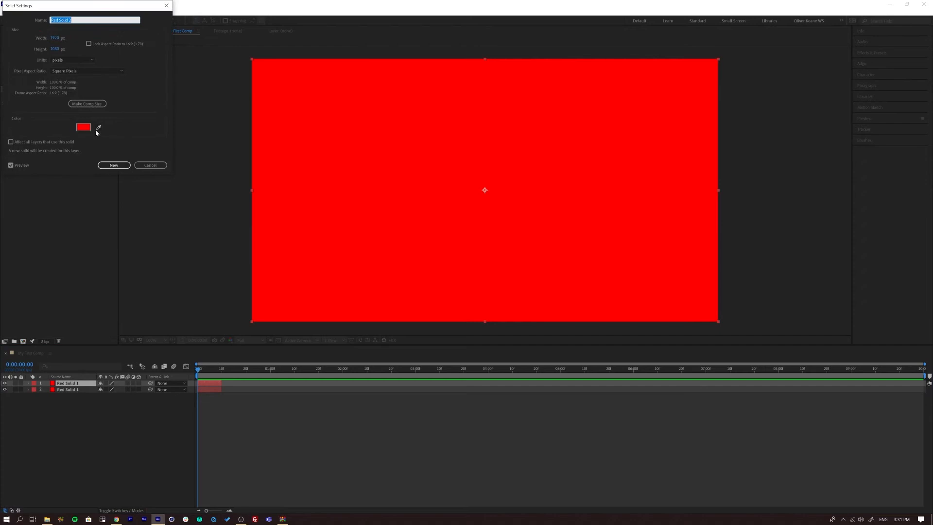
pyautogui.click(84, 126)
pyautogui.click(404, 212)
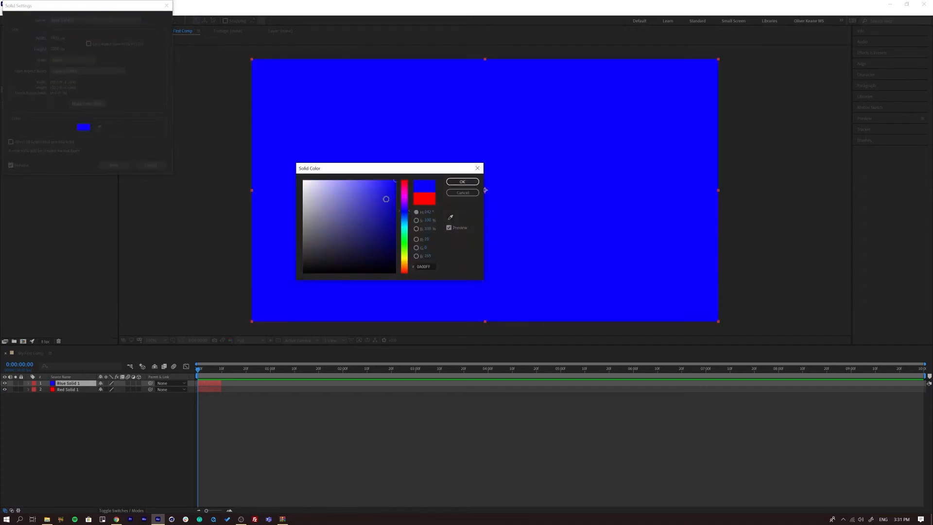
pyautogui.click(462, 181)
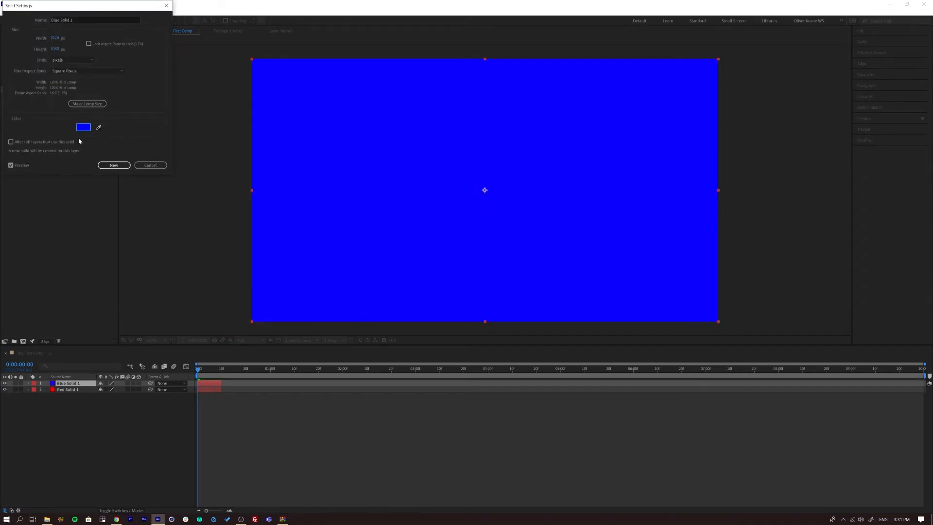
pyautogui.click(100, 165)
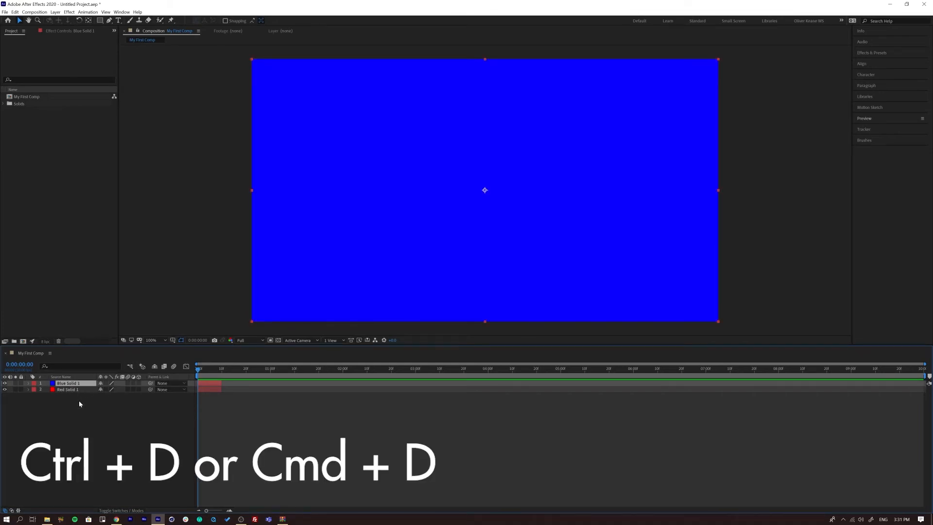
# Duplicate the blue solid layer and change the top copy's colour to green (309200), applying it as a new solid
pyautogui.hotkey('ctrl', 'd')
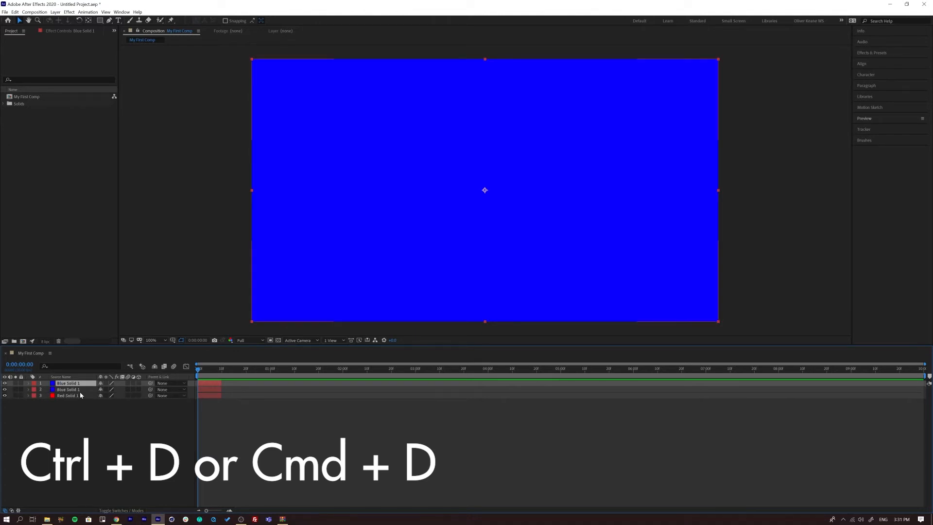
pyautogui.click(55, 13)
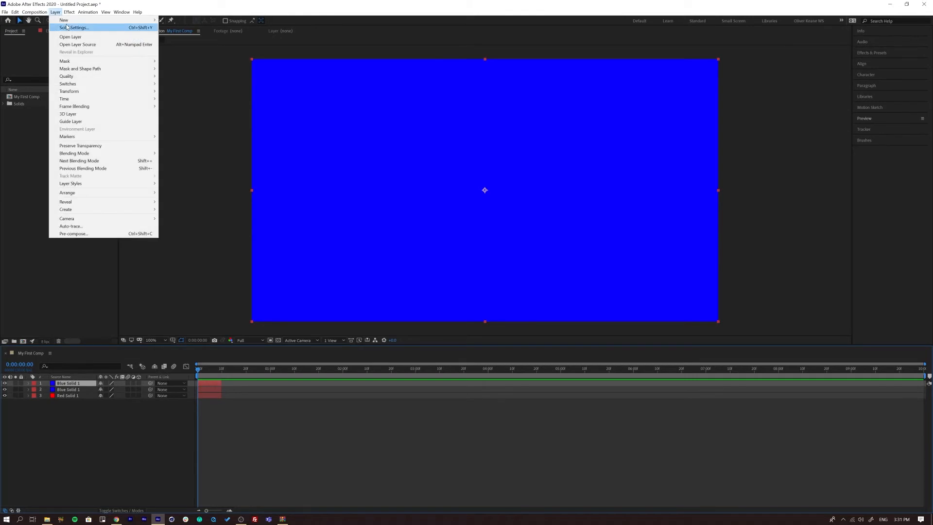
pyautogui.click(68, 29)
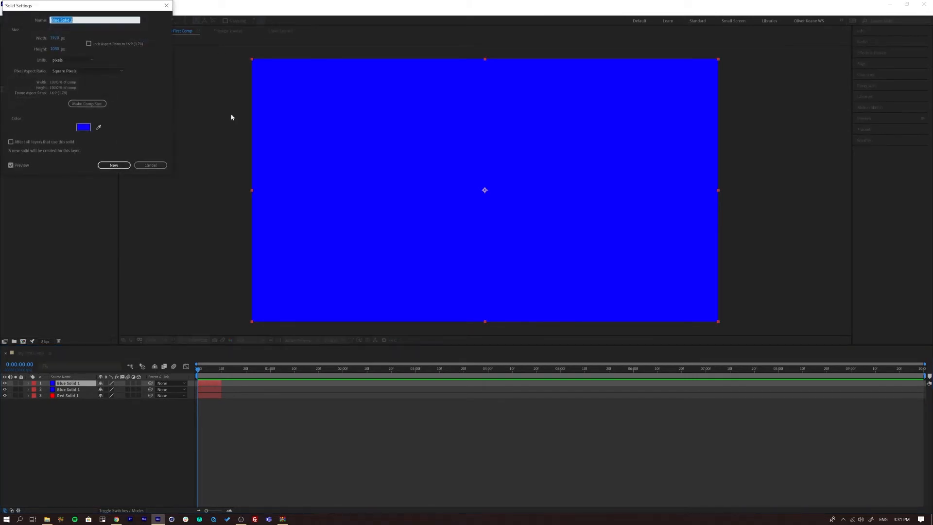
pyautogui.click(83, 127)
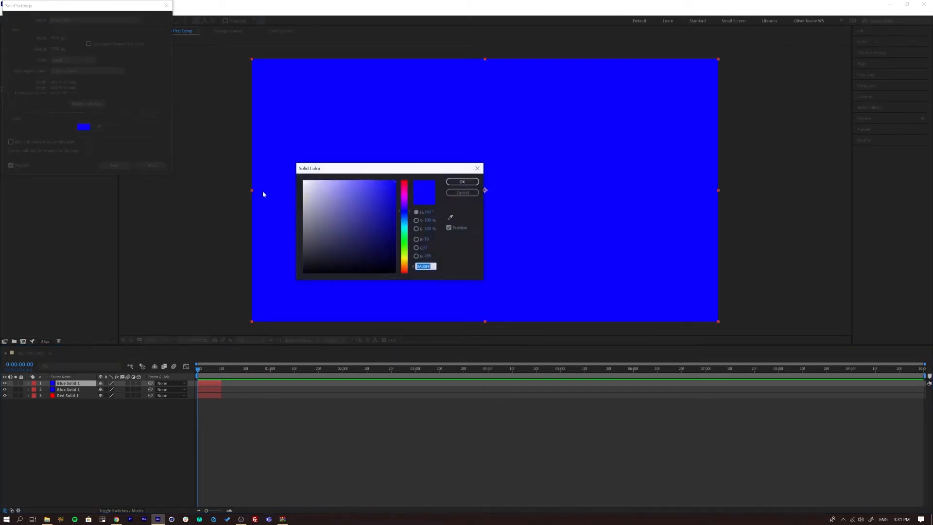
pyautogui.click(402, 248)
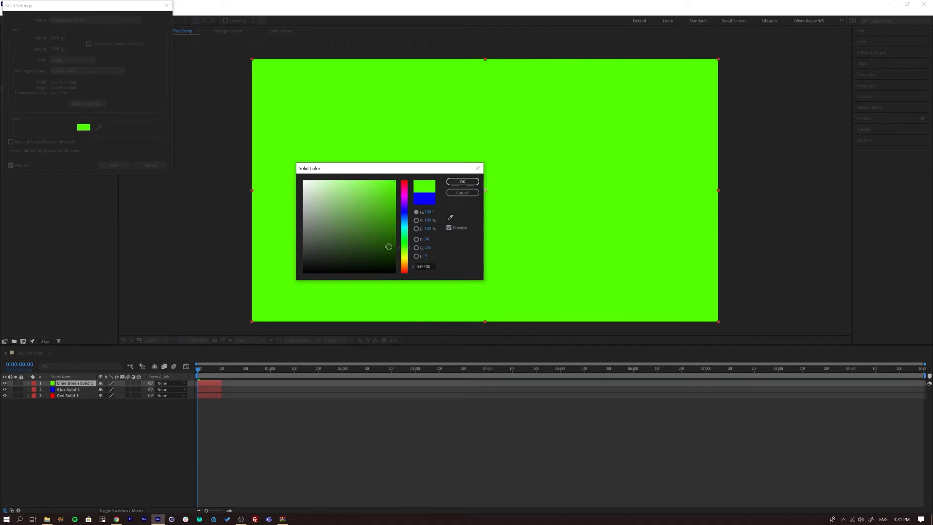
pyautogui.moveTo(394, 234); pyautogui.dragTo(395, 254)
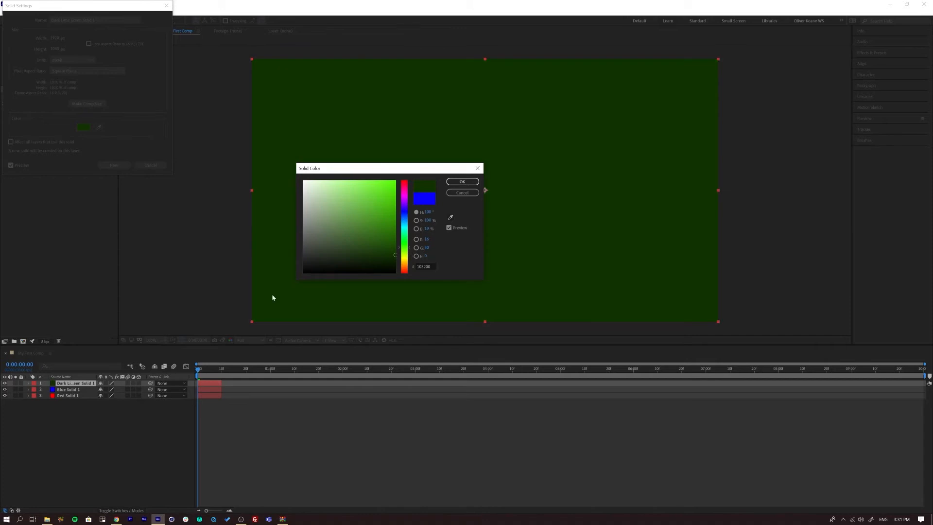
pyautogui.click(394, 219)
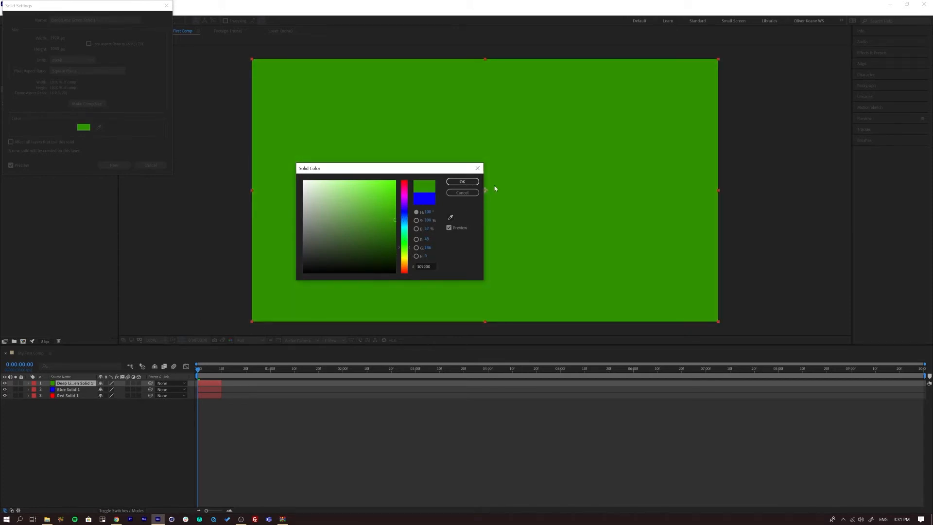
pyautogui.click(462, 182)
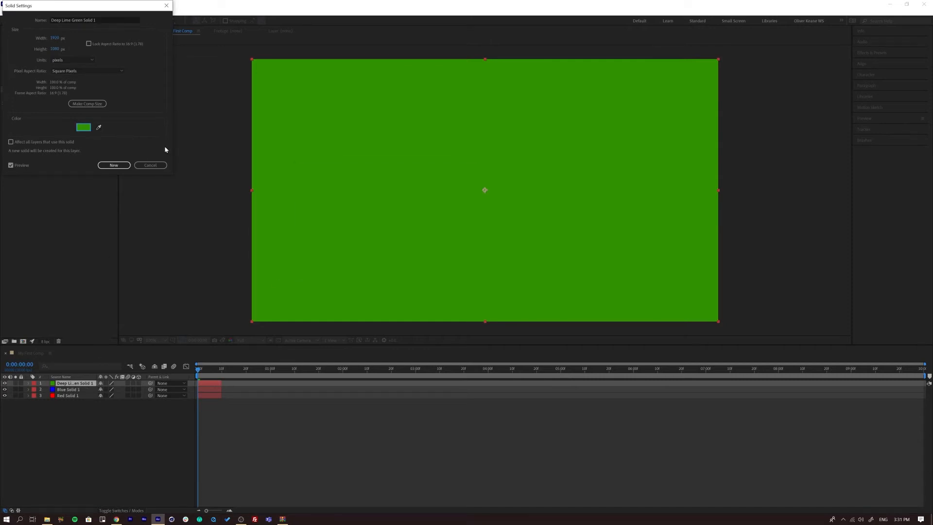
pyautogui.click(116, 166)
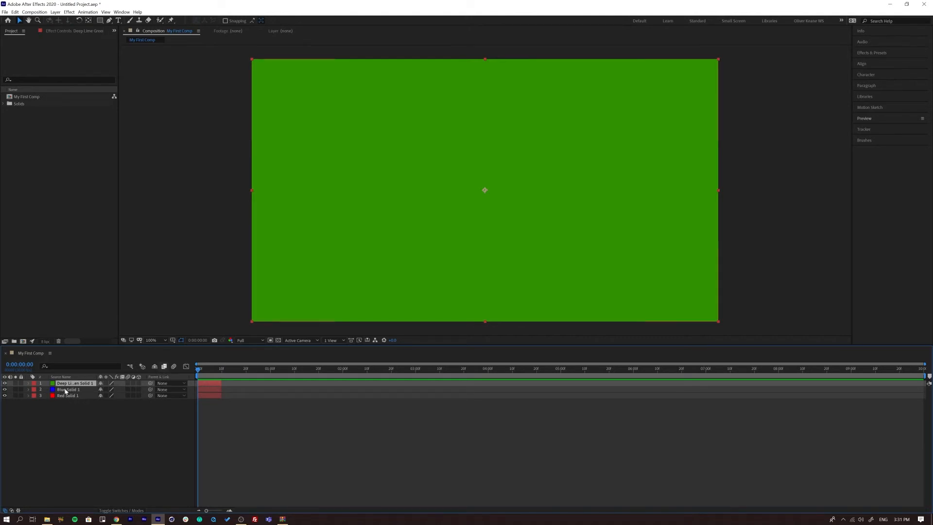
# Reorder the layer stack so the blue solid is on top, with the green solid between it and the red one
pyautogui.moveTo(73, 383); pyautogui.dragTo(70, 392)
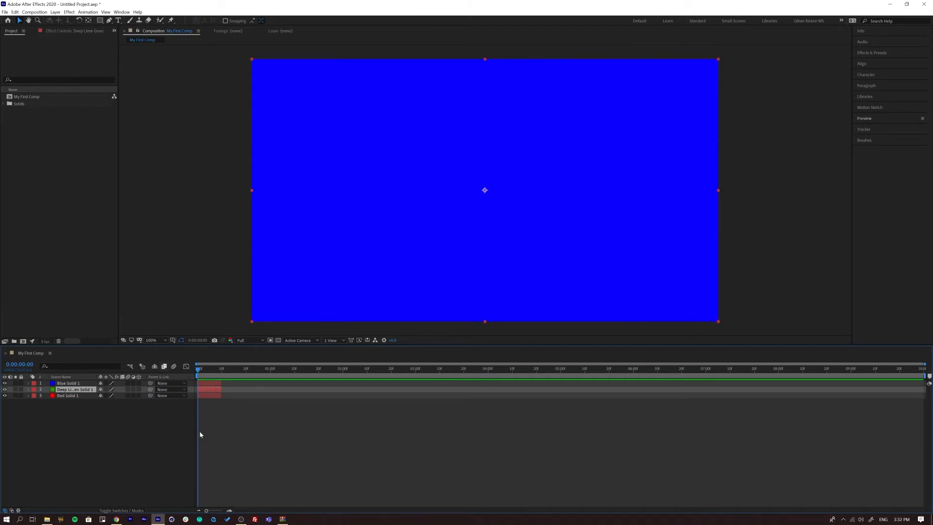
pyautogui.click(76, 405)
pyautogui.click(67, 384)
pyautogui.moveTo(58, 390); pyautogui.dragTo(68, 393)
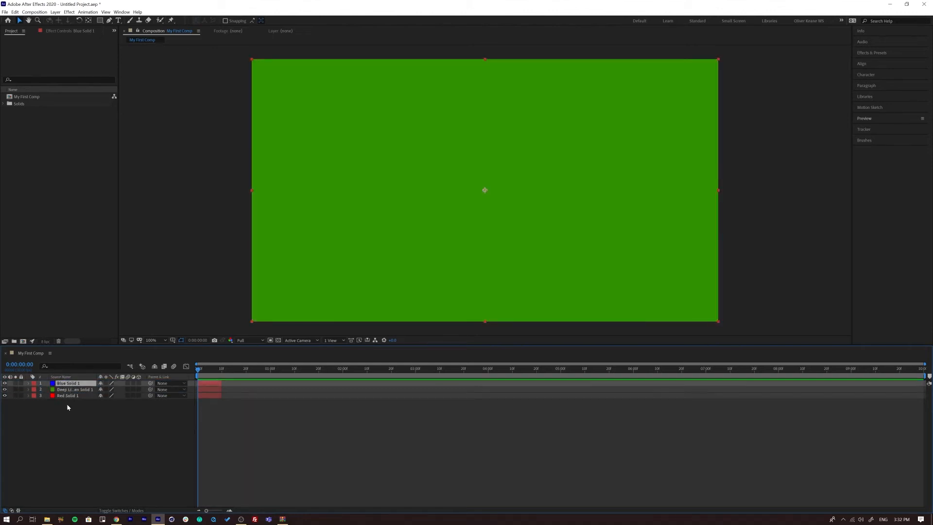
pyautogui.click(68, 395)
pyautogui.click(68, 389)
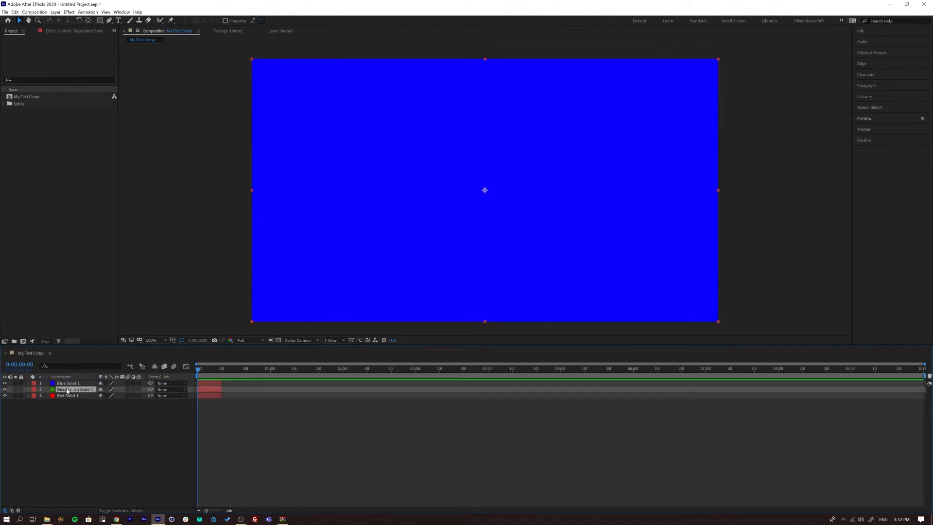
pyautogui.click(69, 383)
pyautogui.click(68, 396)
pyautogui.click(69, 389)
pyautogui.click(69, 384)
pyautogui.click(59, 435)
pyautogui.moveTo(203, 376)
pyautogui.mouseDown()
pyautogui.moveTo(239, 375)
pyautogui.moveTo(198, 375)
pyautogui.mouseUp()
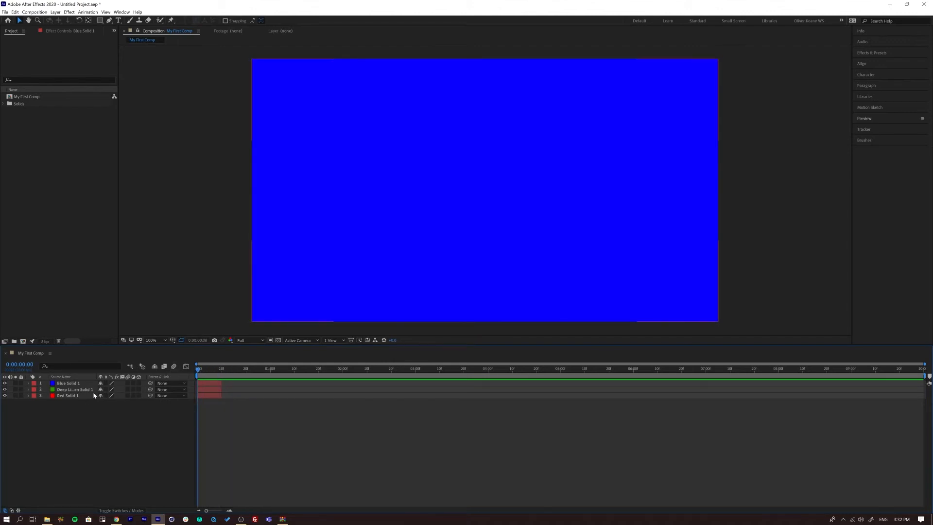
# Shift the green layer to start at the 10-frame mark and the blue layer to start at the 20-frame mark
pyautogui.click(69, 391)
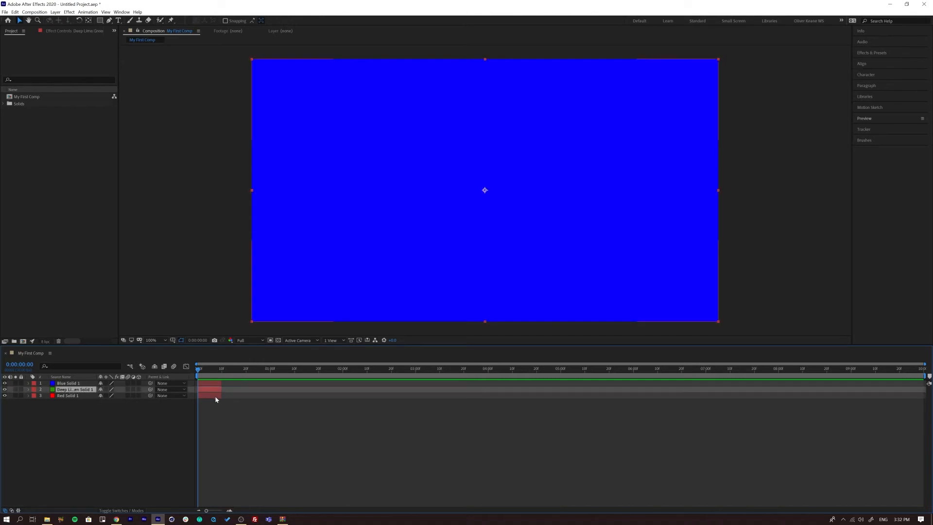
pyautogui.moveTo(204, 393); pyautogui.dragTo(229, 392)
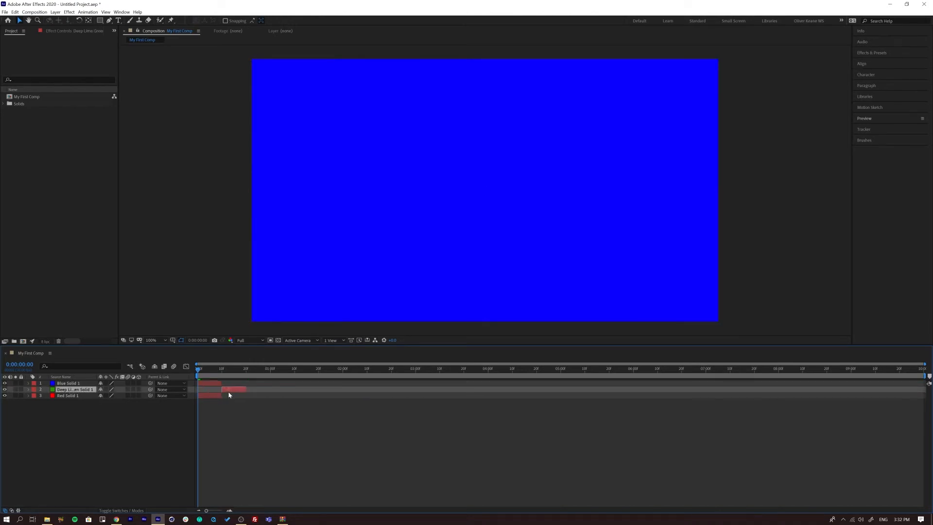
pyautogui.click(203, 384)
pyautogui.moveTo(205, 383); pyautogui.dragTo(252, 387)
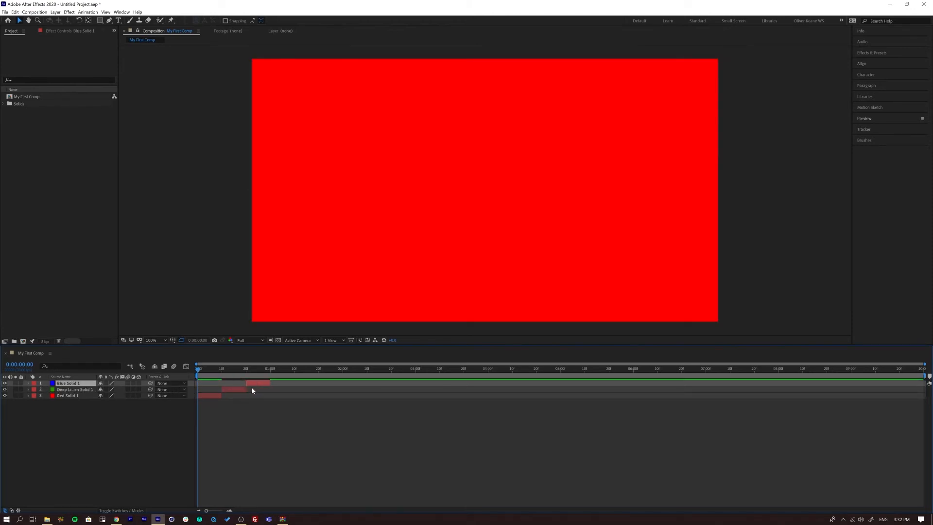
# Return the playhead to the start and preview the red, green and blue sequence
pyautogui.moveTo(204, 370)
pyautogui.mouseDown()
pyautogui.moveTo(254, 374)
pyautogui.moveTo(196, 375)
pyautogui.mouseUp()
pyautogui.press('space')
pyautogui.press('space')
pyautogui.press('space')
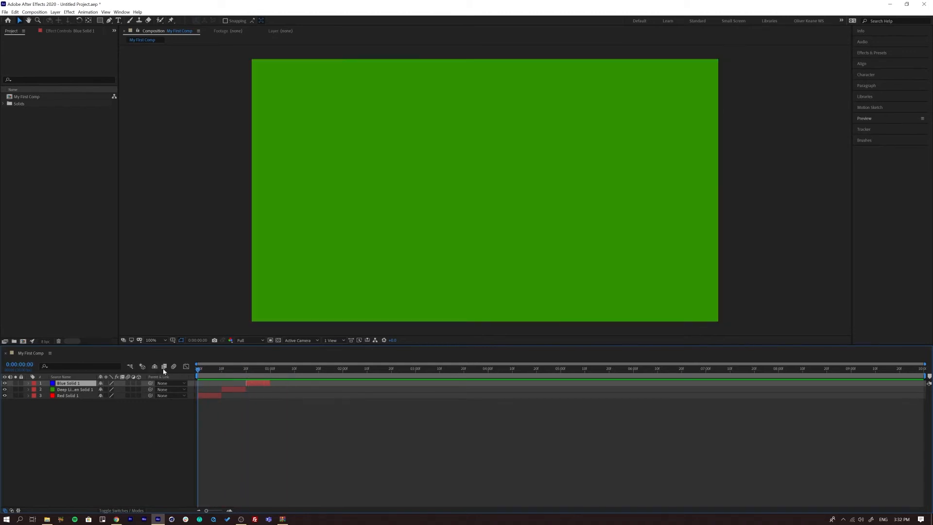
pyautogui.press('space')
pyautogui.press('space')
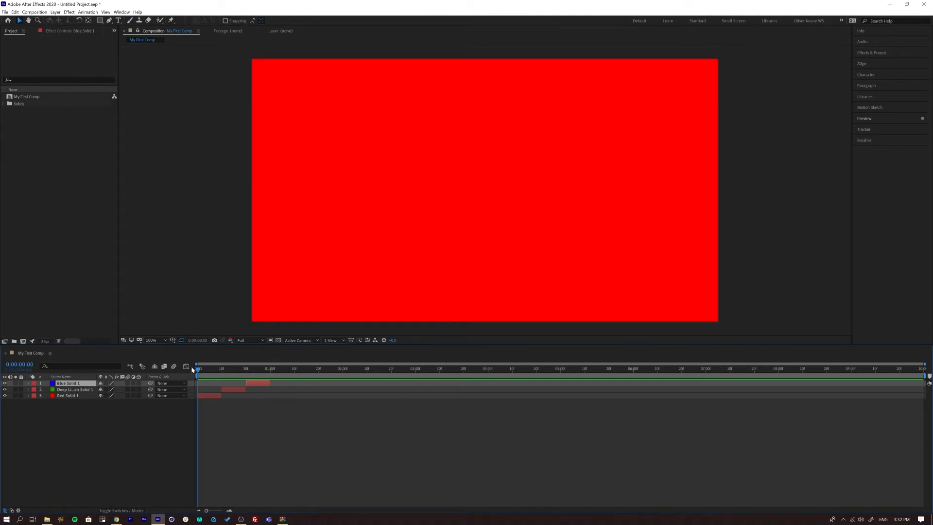
pyautogui.press('space')
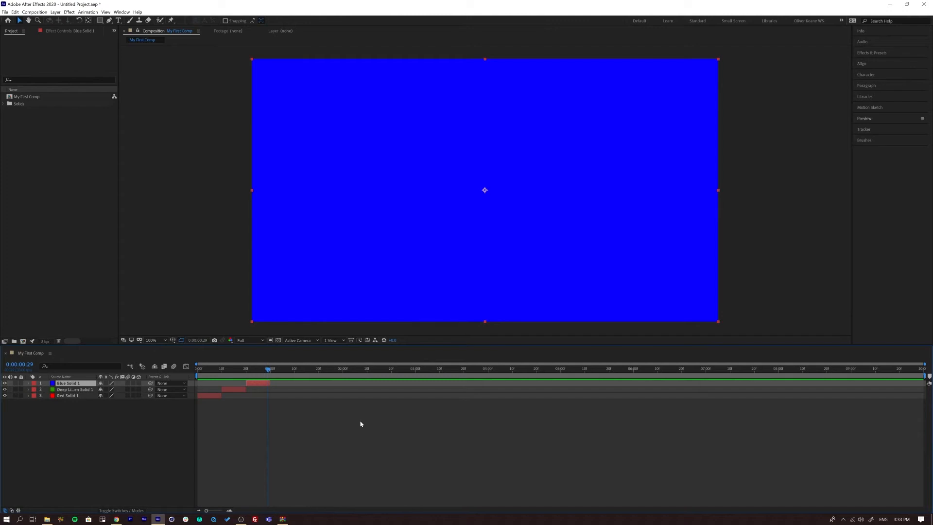
# End the work area at frame 29, where the blue layer finishes, preview the loop and return the playhead to the start
pyautogui.press('n')
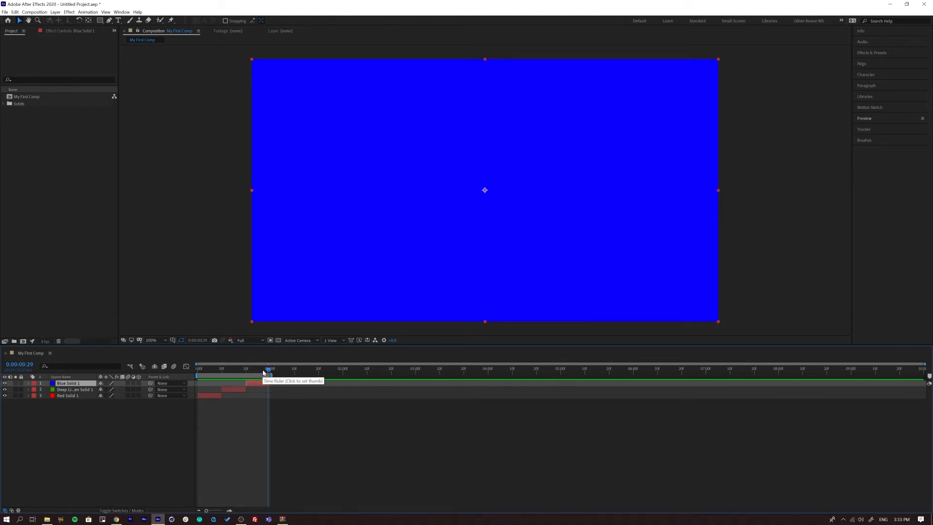
pyautogui.press('space')
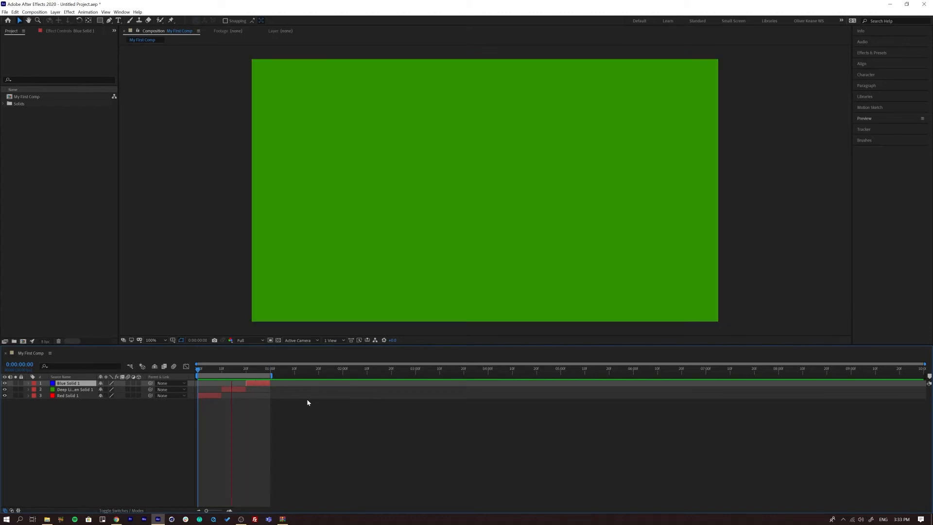
pyautogui.press('space')
pyautogui.press('Home')
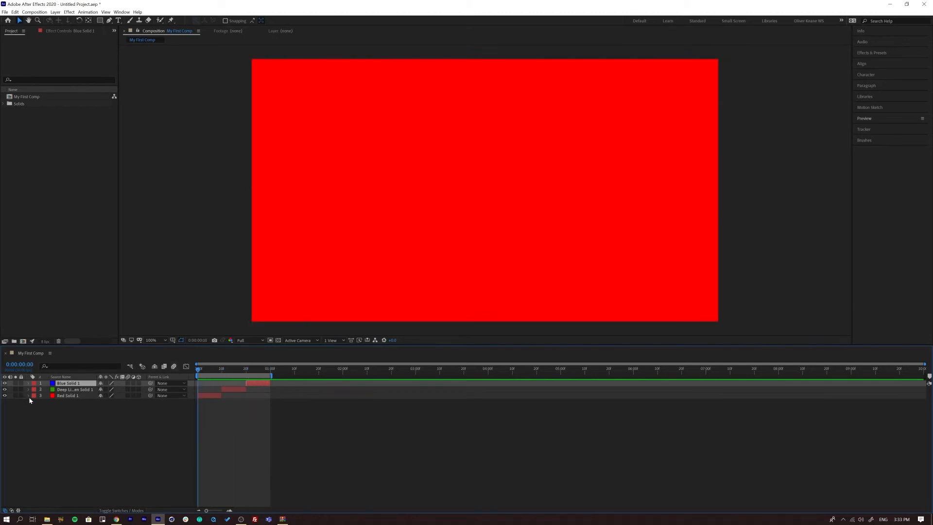
# Expand the red layer's Transform properties, shift its horizontal position to about 1438, and preview the result
pyautogui.click(61, 397)
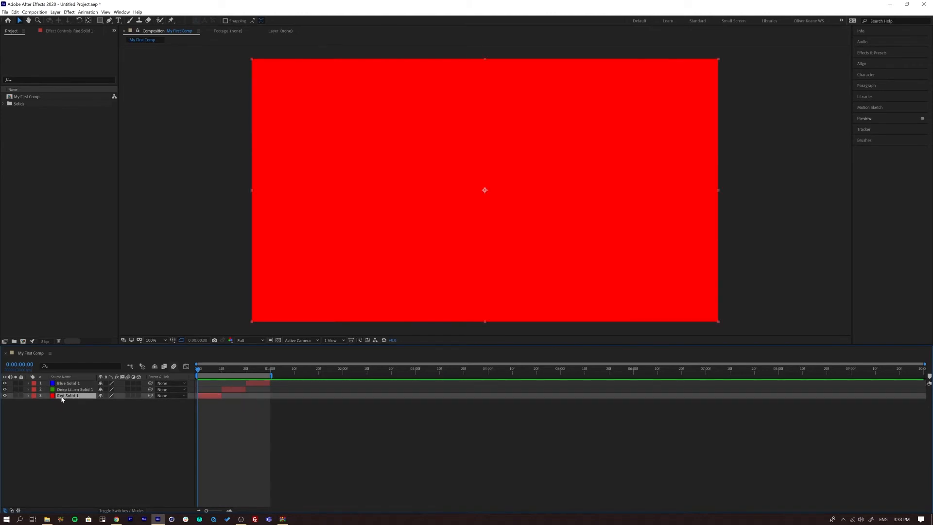
pyautogui.click(28, 396)
pyautogui.click(35, 403)
pyautogui.moveTo(101, 414); pyautogui.dragTo(269, 414)
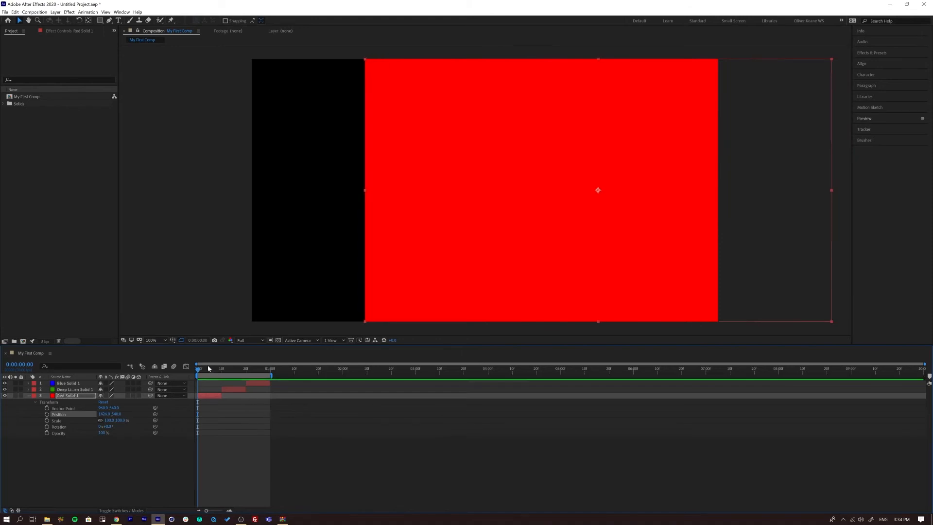
pyautogui.moveTo(103, 414); pyautogui.dragTo(109, 413)
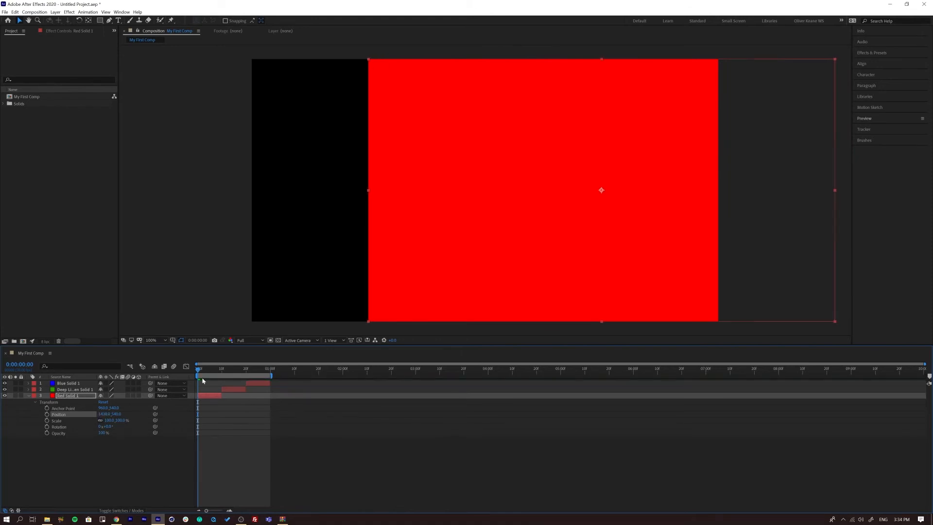
pyautogui.press('space')
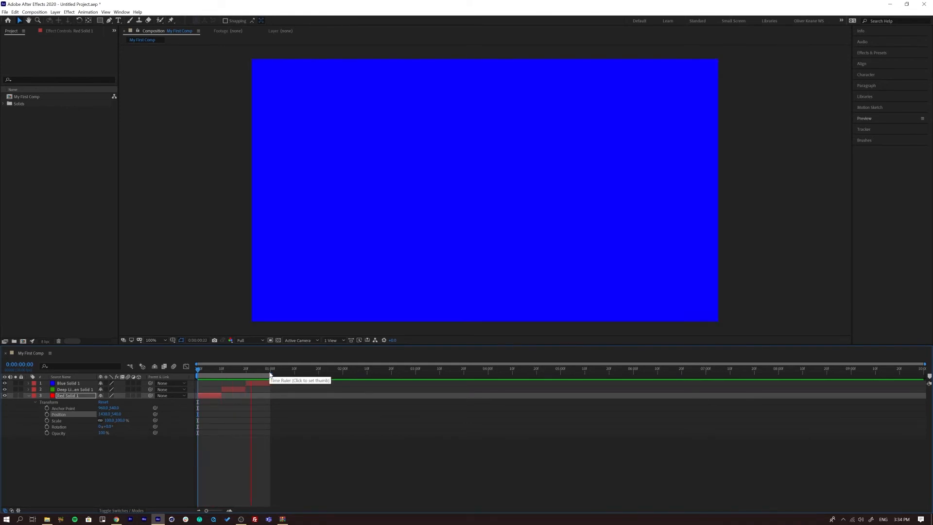
# Scale the red solid layer down to about 61% and preview the result
pyautogui.click(212, 370)
pyautogui.moveTo(109, 420); pyautogui.dragTo(119, 420)
pyautogui.press('space')
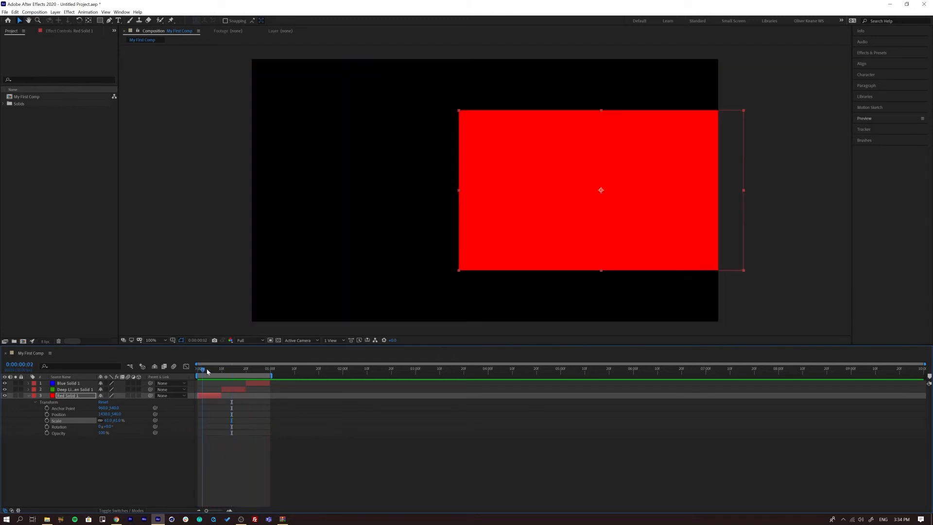
pyautogui.press('space')
# Expand the green layer's Transform properties, set its position to about 490, 343 and scale to about 59%, and preview the result
pyautogui.click(229, 389)
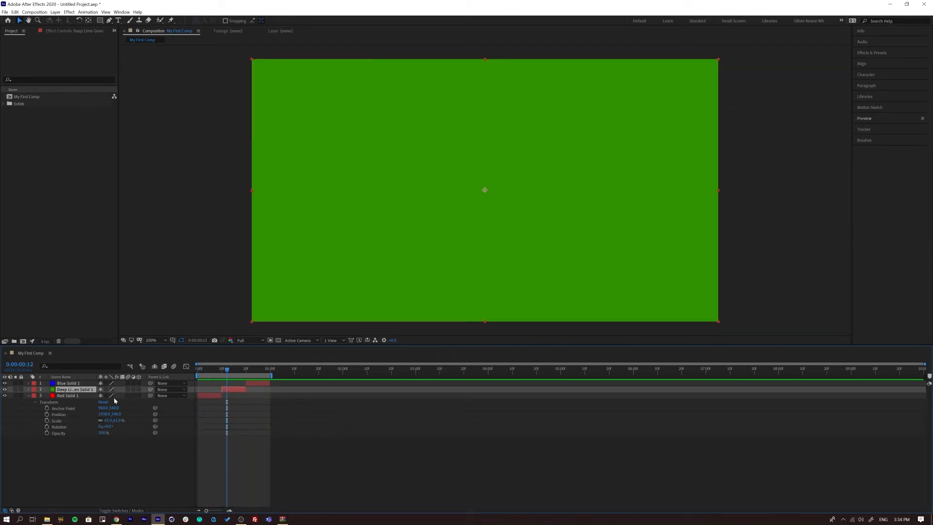
pyautogui.click(28, 389)
pyautogui.click(35, 396)
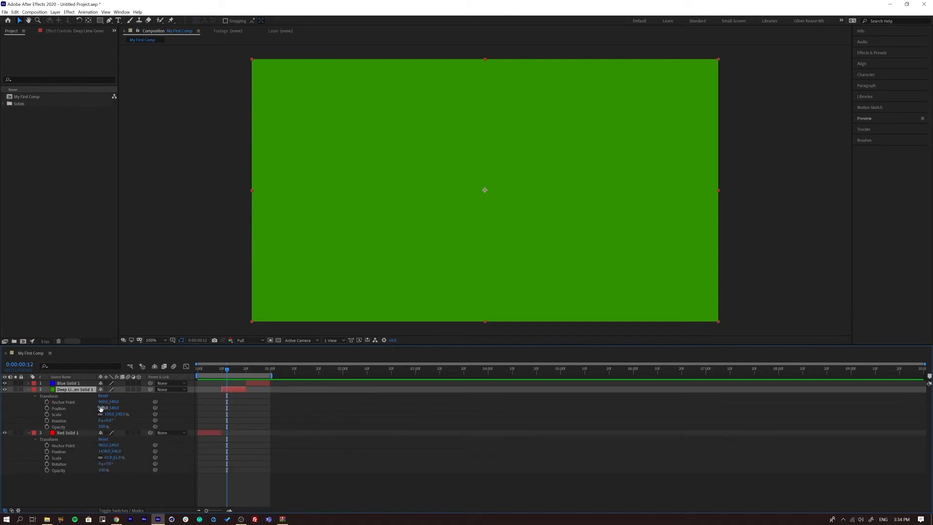
pyautogui.moveTo(103, 409); pyautogui.dragTo(25, 408)
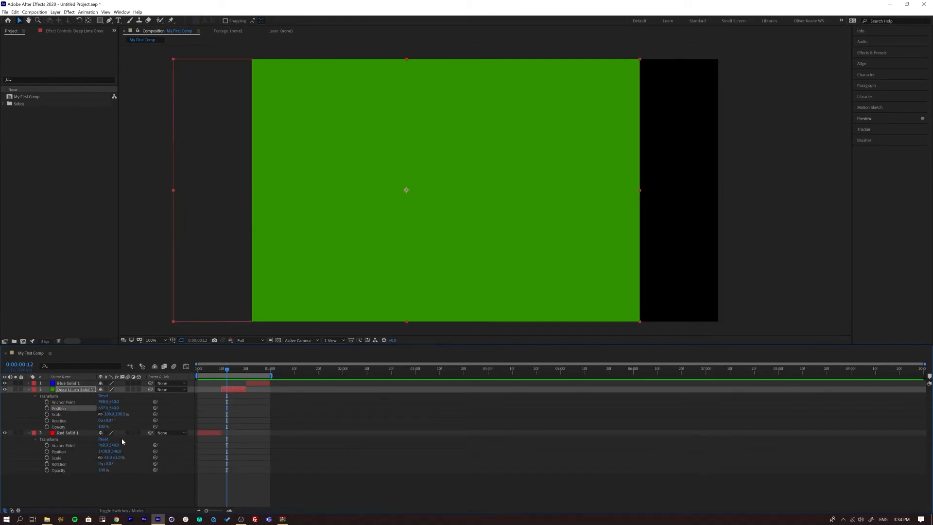
pyautogui.moveTo(103, 408); pyautogui.dragTo(55, 396)
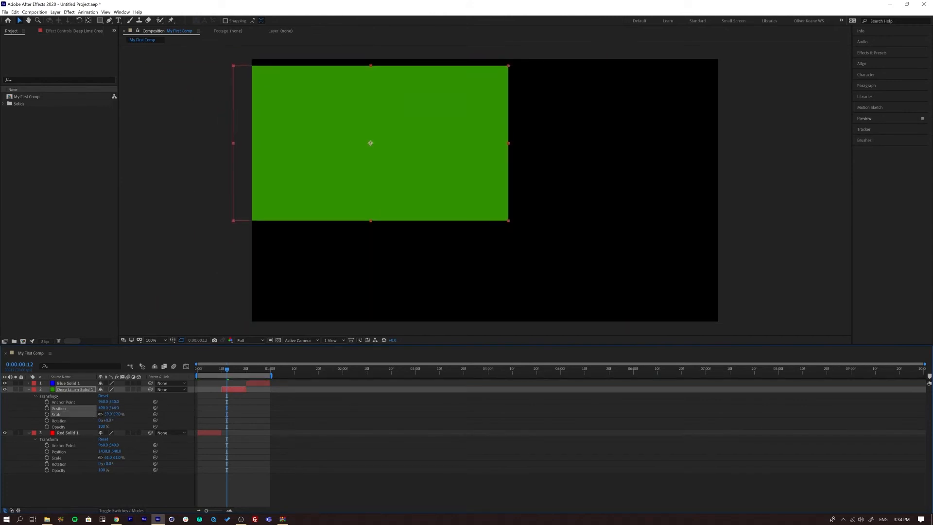
pyautogui.press('space')
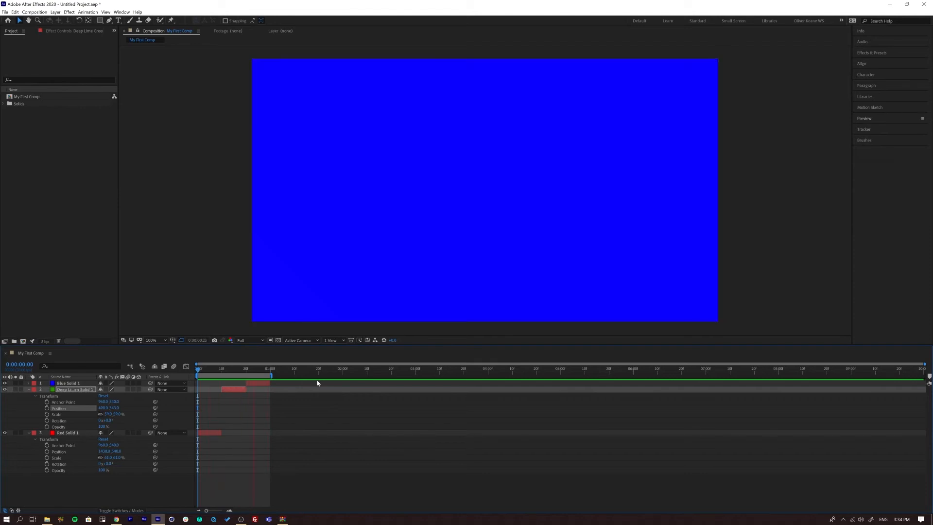
# Expand the blue layer's Transform properties, shift it vertically toward the bottom of the frame, scale it to about 54%, and preview the result
pyautogui.click(255, 369)
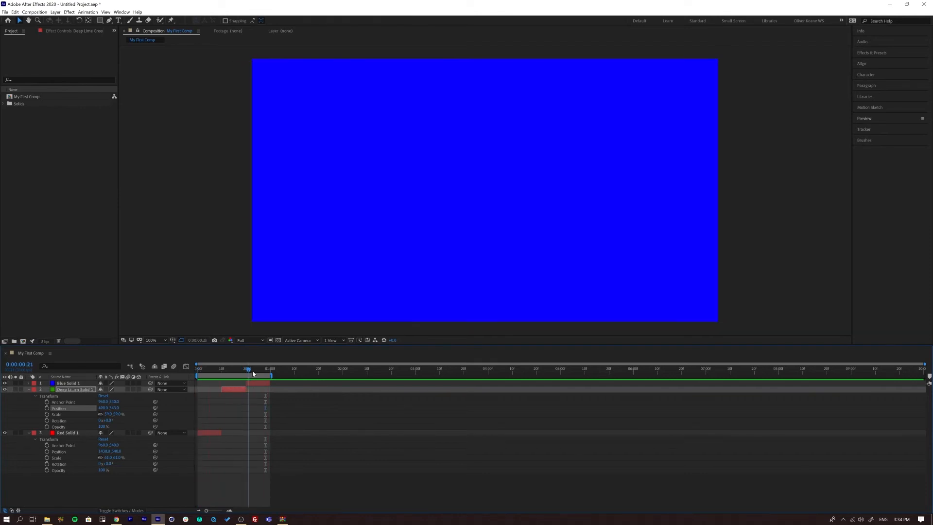
pyautogui.click(37, 384)
pyautogui.click(28, 383)
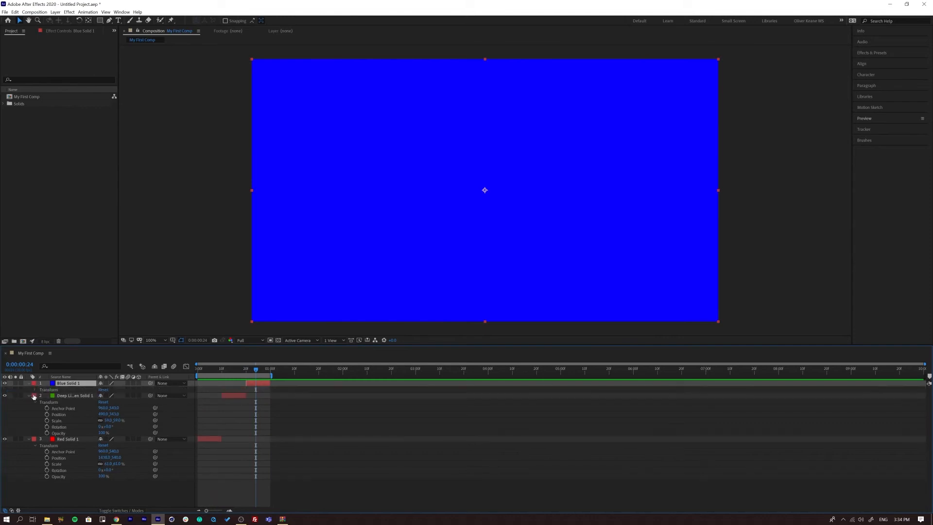
pyautogui.click(35, 390)
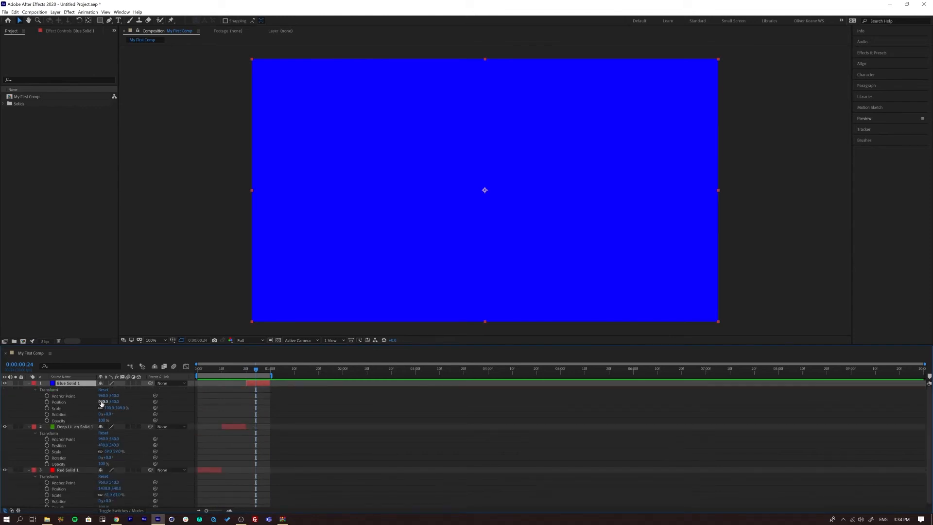
pyautogui.moveTo(114, 401); pyautogui.dragTo(91, 409)
pyautogui.press('space')
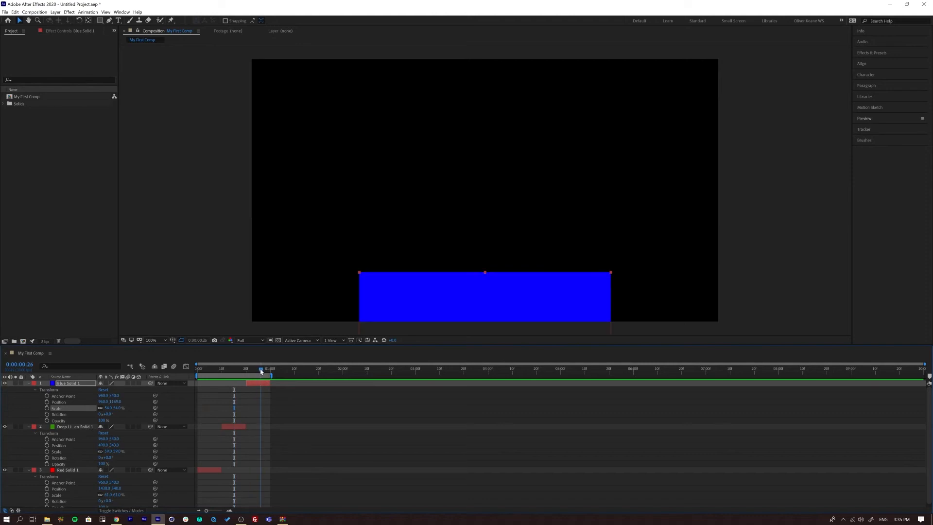
# Raise the blue rectangle in the composition to a position of about 960, 977 and preview the result
pyautogui.moveTo(534, 301); pyautogui.dragTo(533, 256)
pyautogui.press('space')
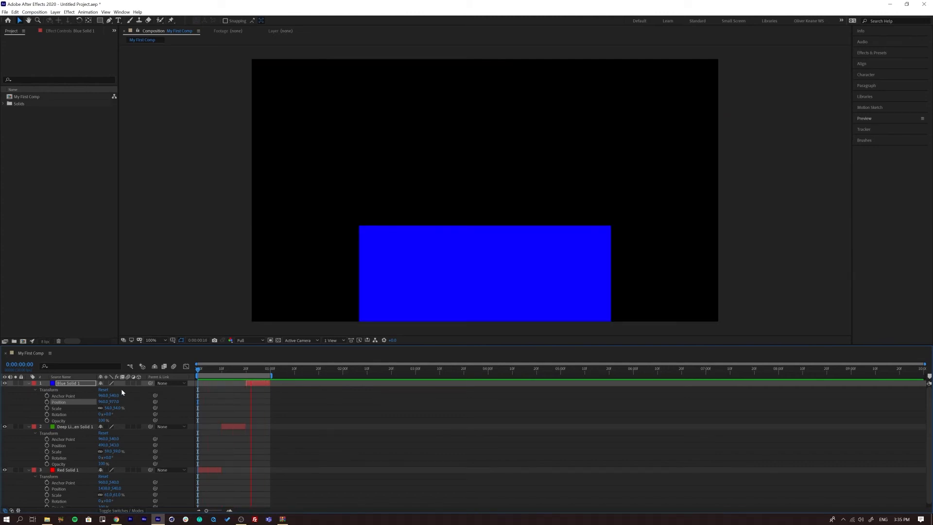
pyautogui.press('space')
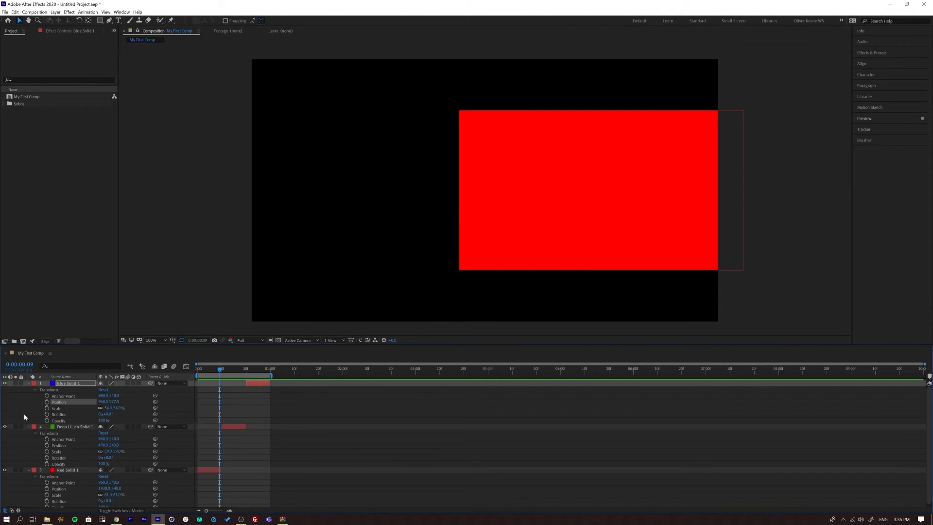
# Collapse the properties of the blue, green and red layers and deselect everything
pyautogui.click(29, 384)
pyautogui.click(28, 390)
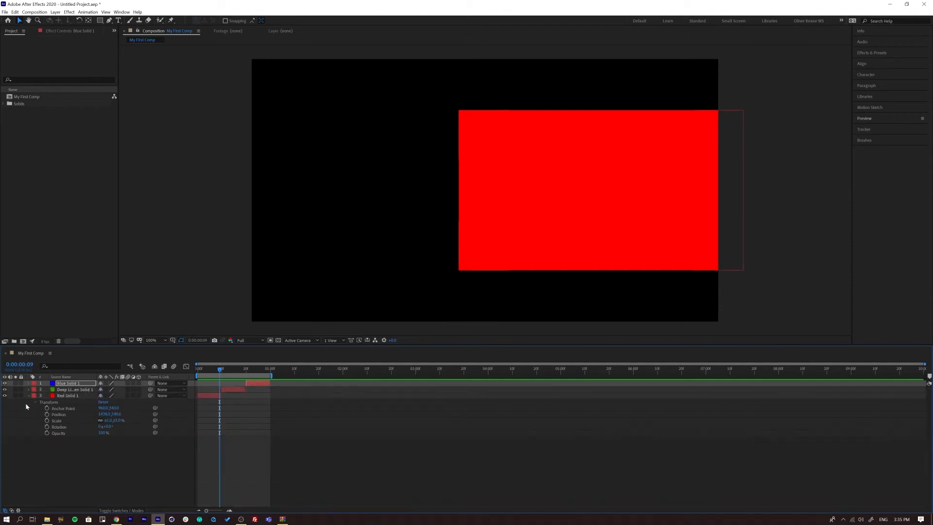
pyautogui.click(28, 396)
pyautogui.click(81, 456)
# Return the playhead to the start and preview the full red, green and blue loop twice
pyautogui.moveTo(221, 371); pyautogui.dragTo(164, 366)
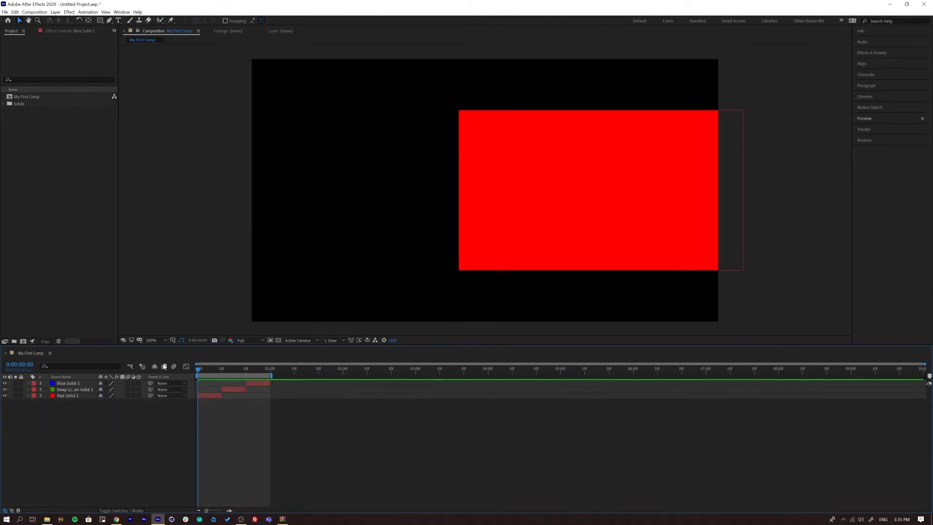
pyautogui.press('space')
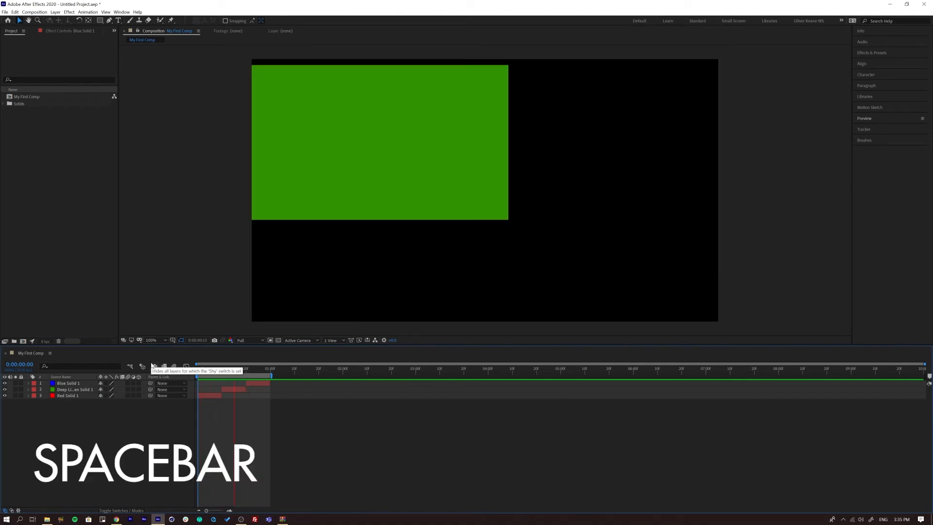
pyautogui.press('space')
pyautogui.moveTo(233, 369); pyautogui.dragTo(177, 367)
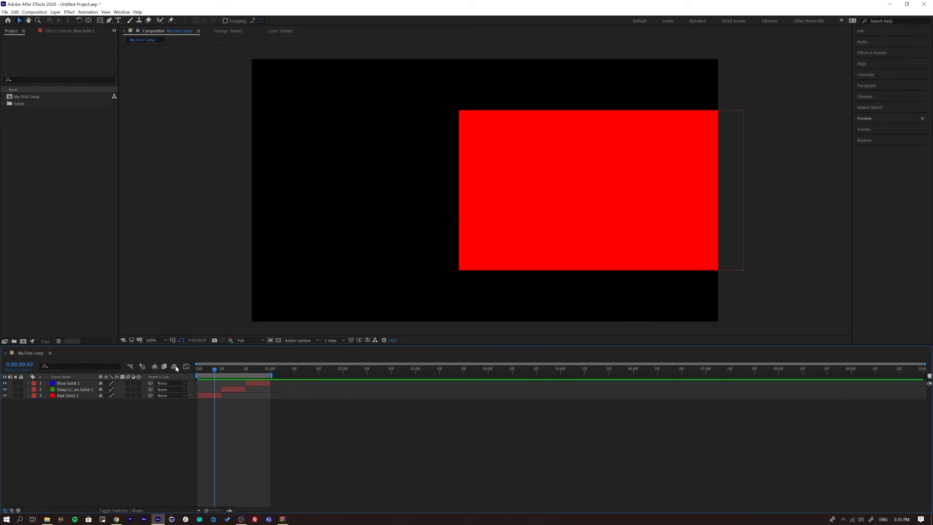
pyautogui.press('space')
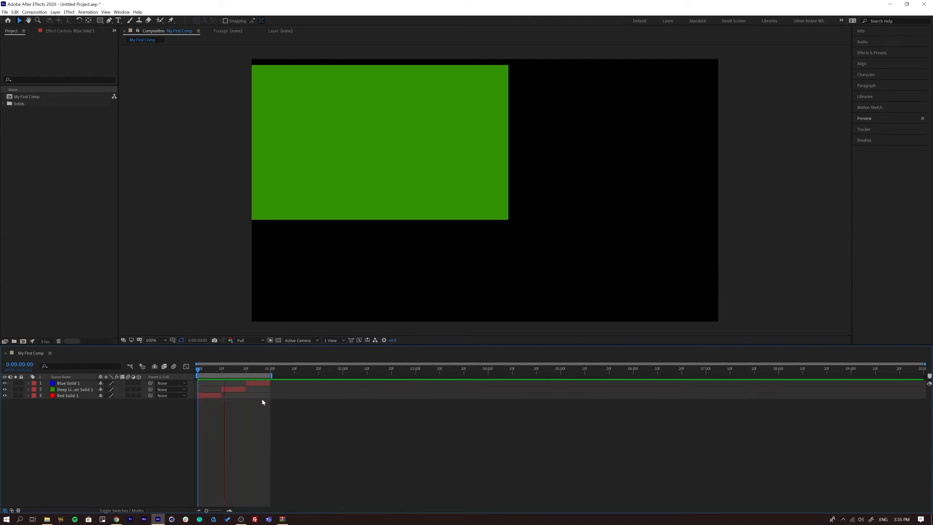
pyautogui.press('space')
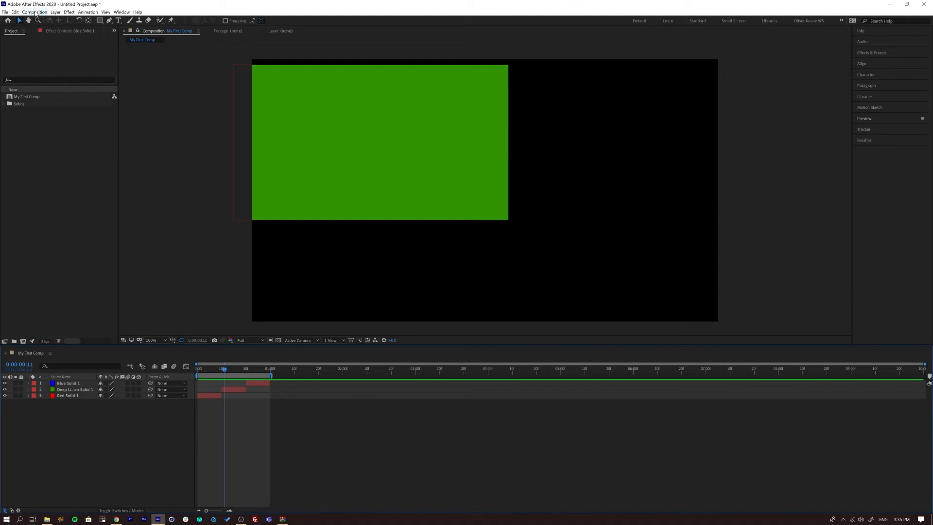
# Trim the composition to the work area and preview it from the start
pyautogui.click(34, 12)
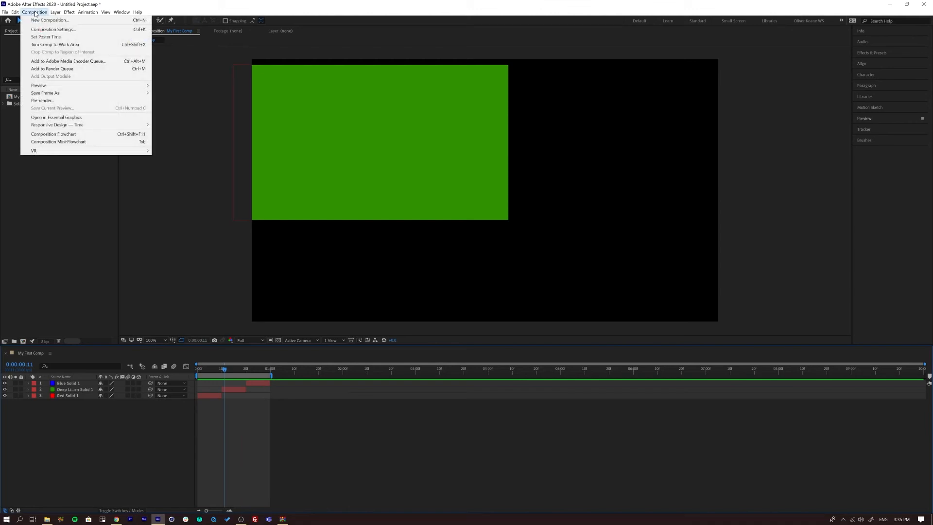
pyautogui.click(48, 46)
pyautogui.moveTo(458, 371); pyautogui.dragTo(198, 370)
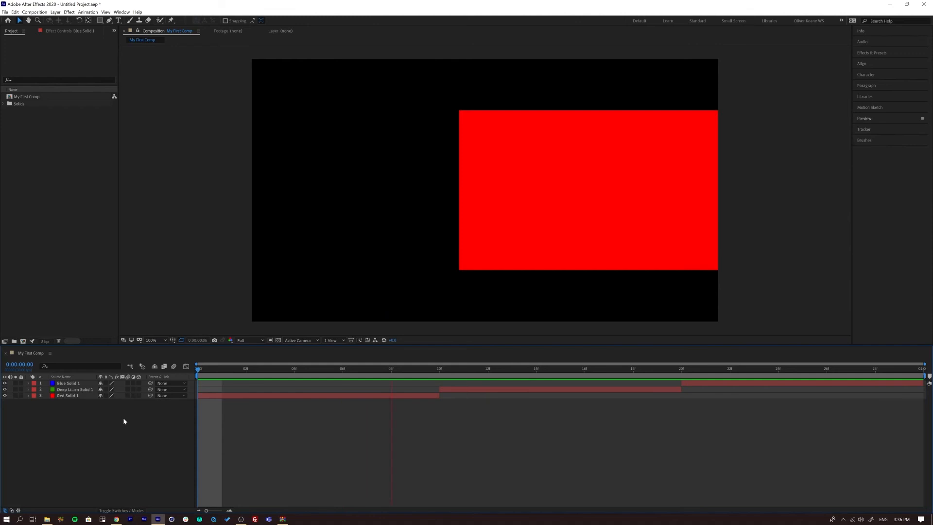
pyautogui.press('space')
# Lock the blue layer, try to move it in the composition at frame 22, lock the other two layers, and unlock them all
pyautogui.click(21, 384)
pyautogui.moveTo(234, 372); pyautogui.dragTo(731, 370)
pyautogui.moveTo(475, 258); pyautogui.dragTo(508, 275)
pyautogui.moveTo(21, 389); pyautogui.dragTo(22, 396)
pyautogui.click(21, 383)
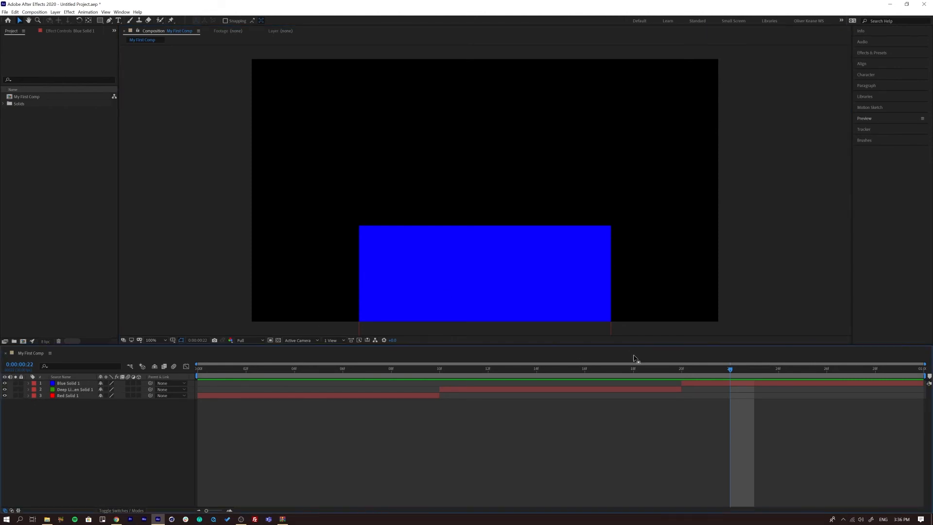
# Place the playhead at frame 18 and slide the blue layer three frames earlier so it overlaps the end of the green layer
pyautogui.moveTo(622, 371)
pyautogui.mouseDown()
pyautogui.moveTo(602, 371)
pyautogui.moveTo(633, 370)
pyautogui.mouseUp()
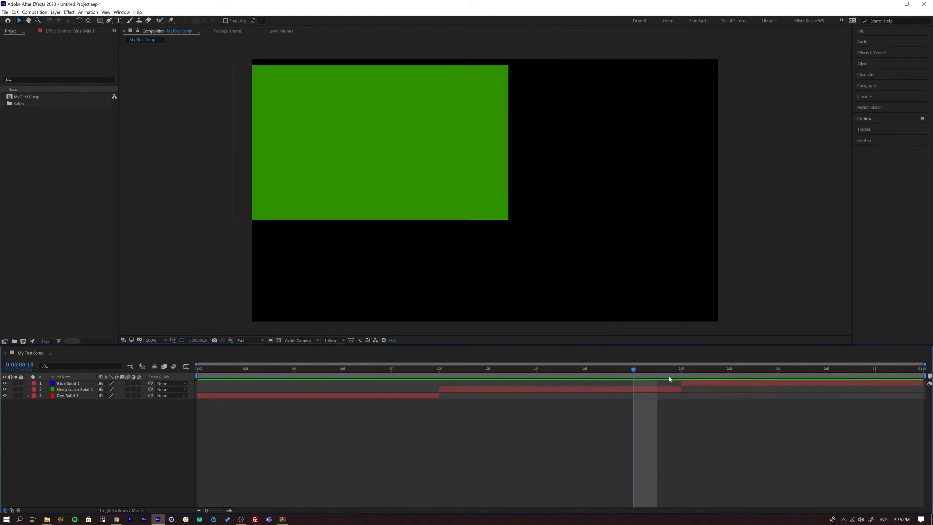
pyautogui.click(694, 384)
pyautogui.moveTo(701, 385); pyautogui.dragTo(634, 390)
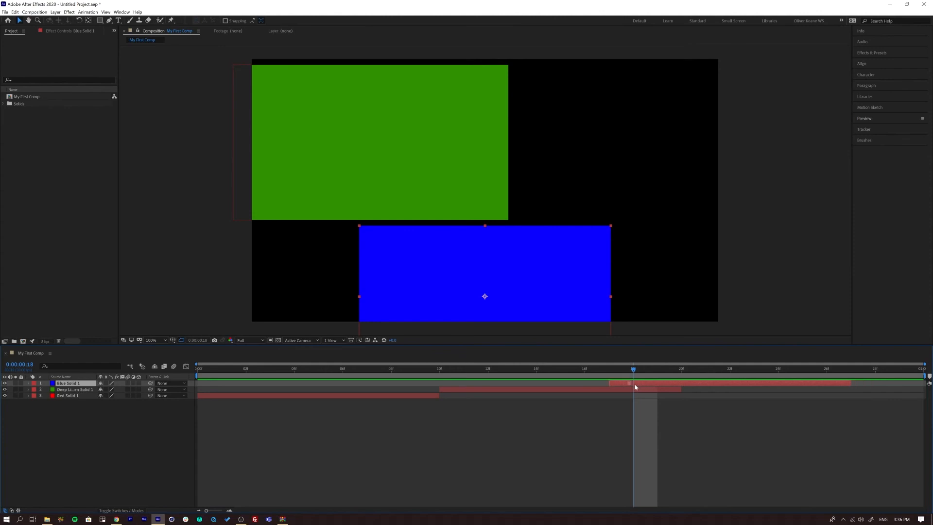
# Switch the blue layer's solo on and off, and hide and show the layer several times
pyautogui.click(16, 383)
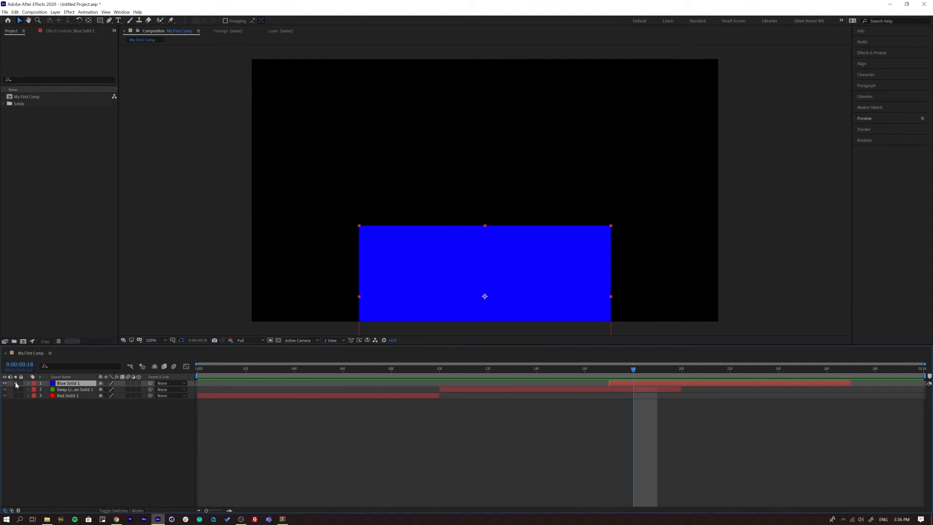
pyautogui.click(16, 384)
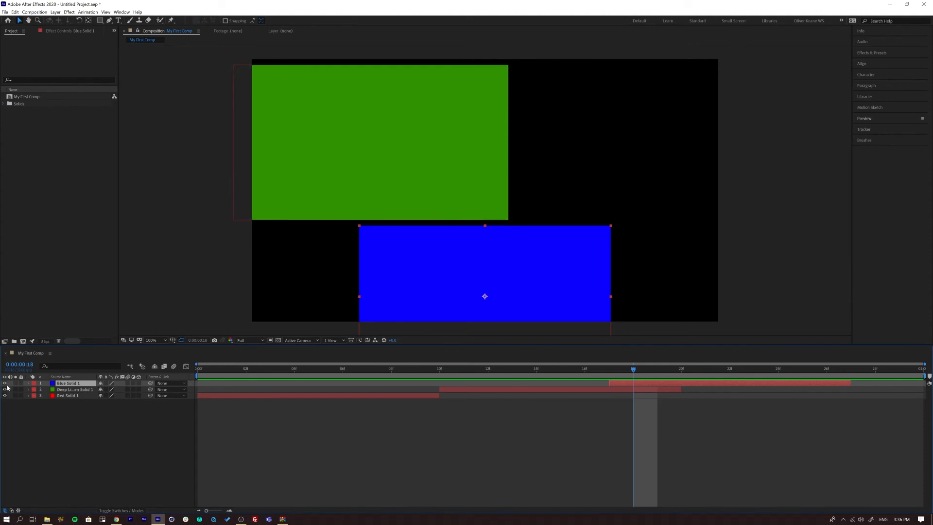
pyautogui.click(4, 383)
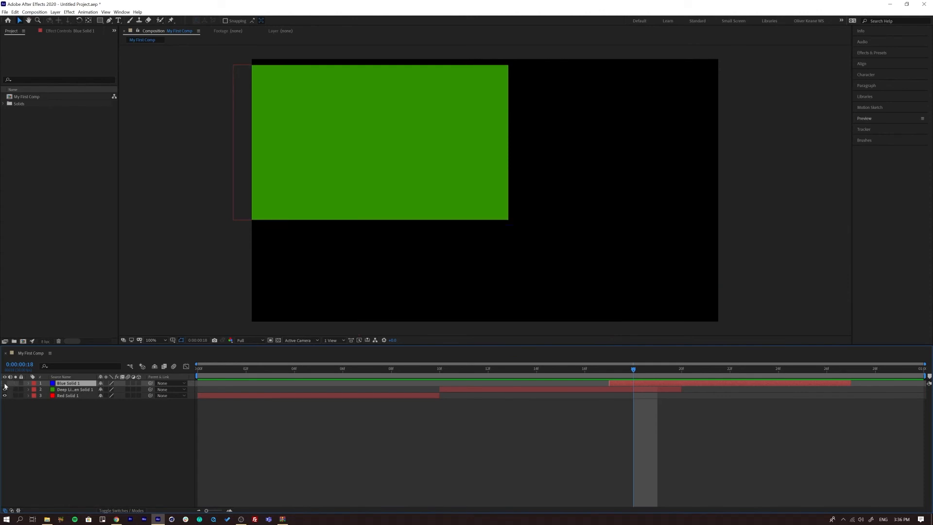
pyautogui.click(5, 384)
pyautogui.click(5, 383)
pyautogui.click(5, 383)
pyautogui.click(5, 383)
pyautogui.click(5, 383)
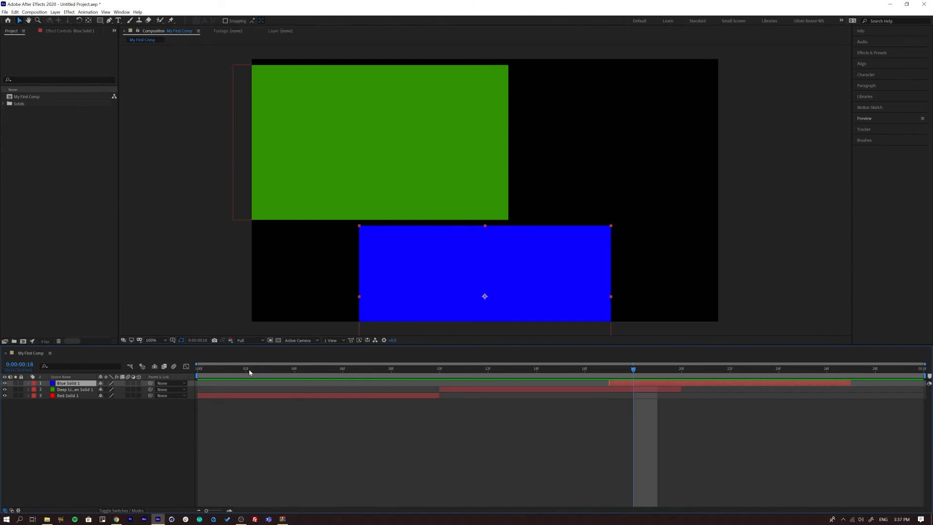
# Preview the overlapping layers from the start, and scrub the playhead to frame 4
pyautogui.press('Home')
pyautogui.press('space')
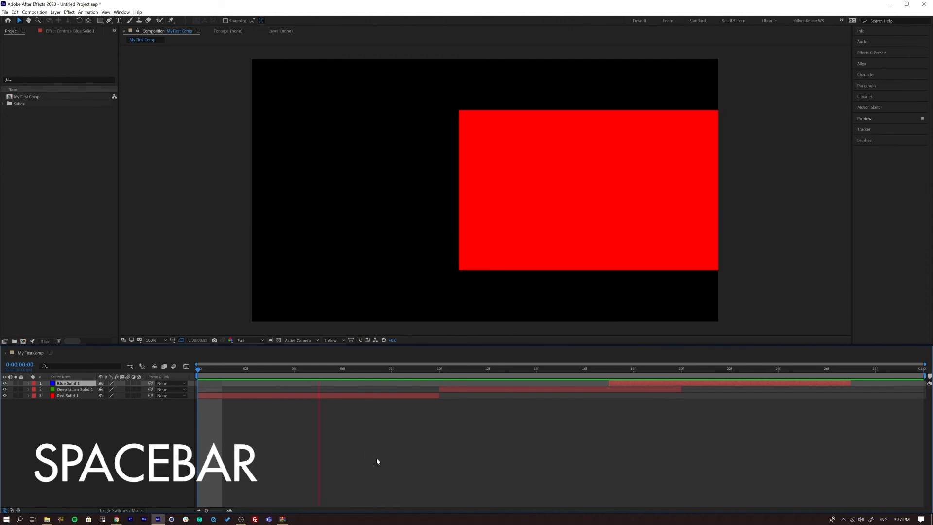
pyautogui.press('space')
pyautogui.moveTo(246, 369); pyautogui.dragTo(294, 369)
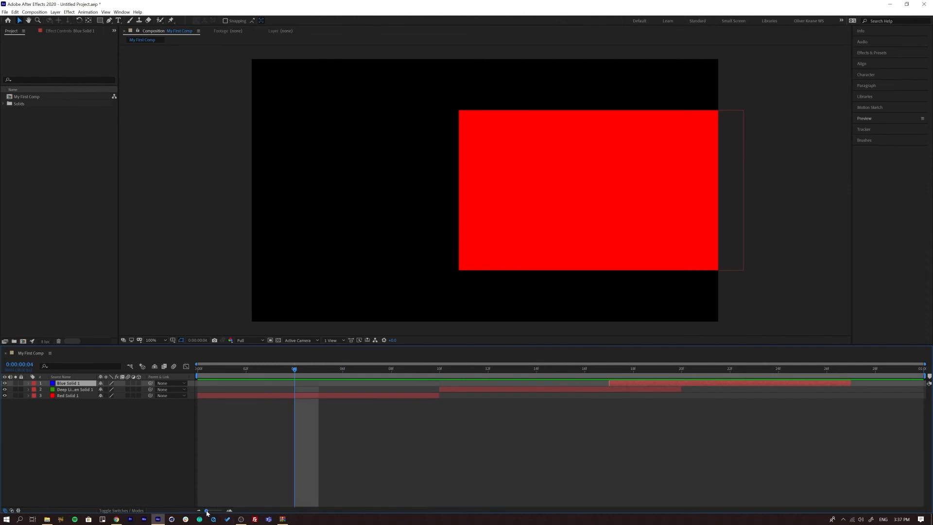
pyautogui.moveTo(207, 512)
pyautogui.mouseDown()
pyautogui.moveTo(223, 513)
pyautogui.moveTo(206, 513)
pyautogui.mouseUp()
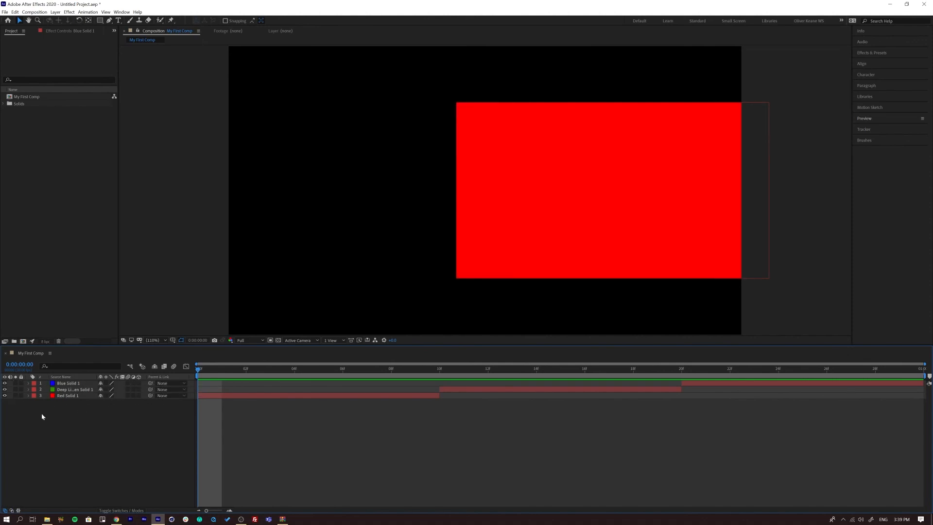
# Show the Transfer Controls and In/Out/Duration/Stretch columns, and hide both along with the Layer Switches column
pyautogui.click(11, 511)
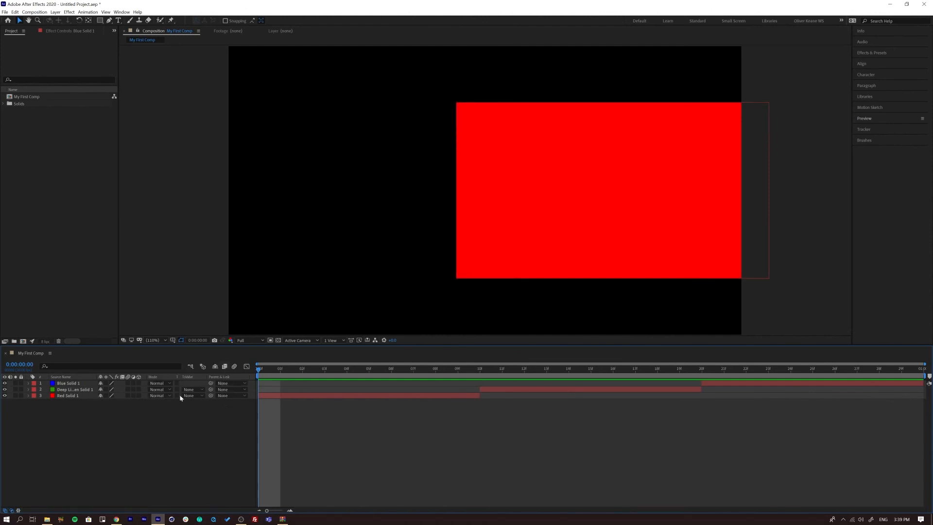
pyautogui.click(12, 510)
pyautogui.click(11, 510)
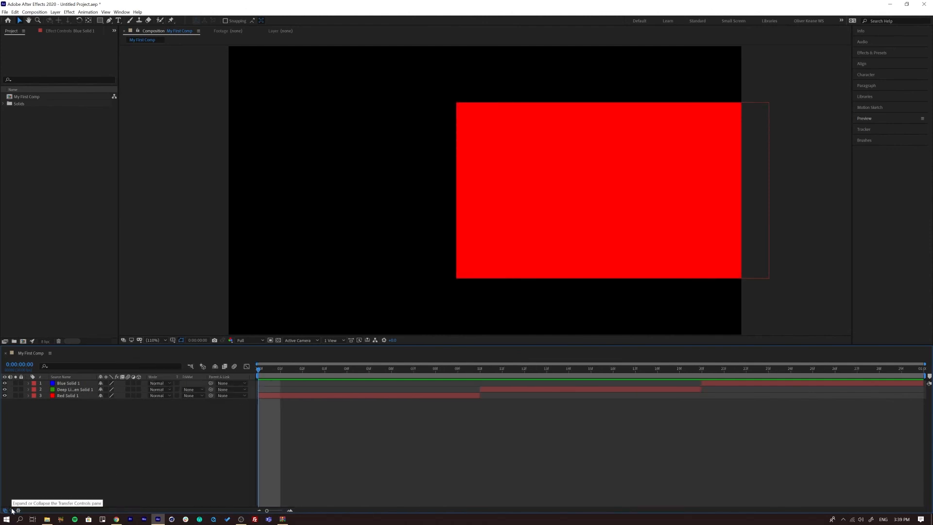
pyautogui.click(19, 511)
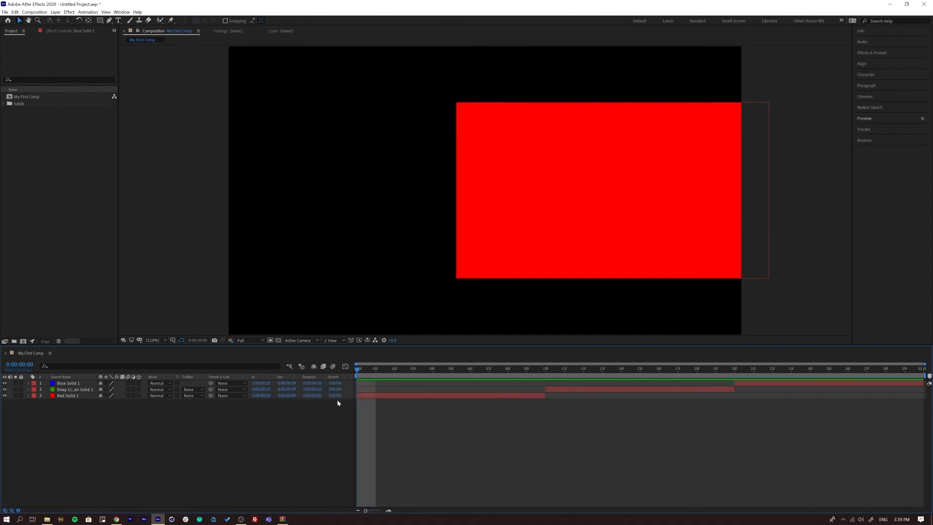
pyautogui.click(18, 510)
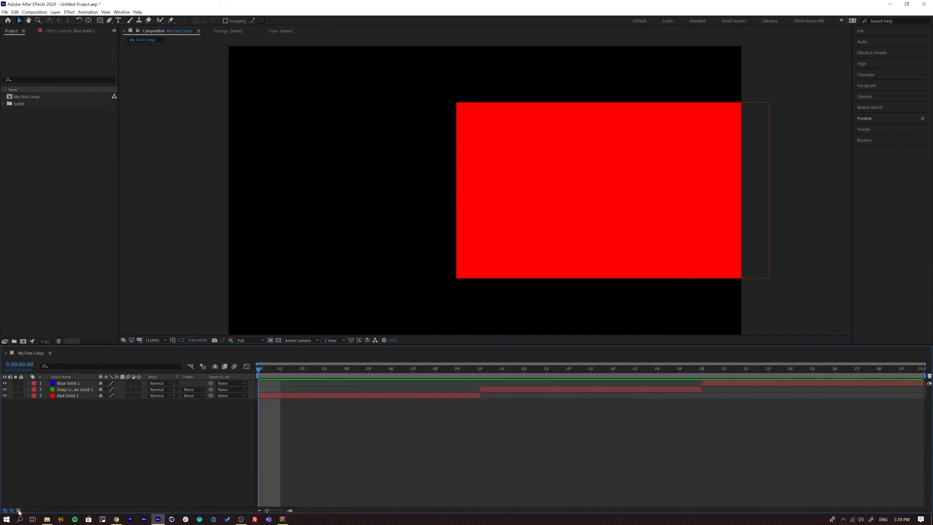
pyautogui.click(12, 511)
pyautogui.click(4, 511)
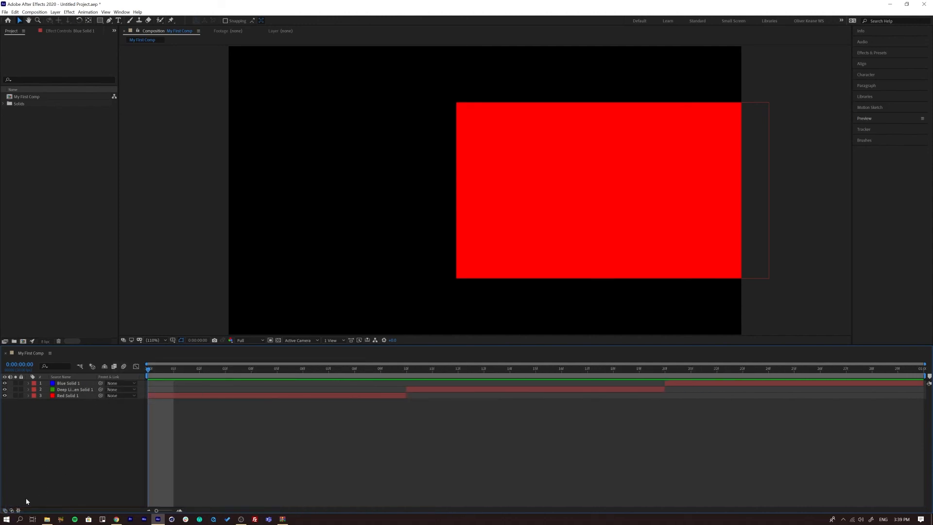
# Bring back all three timeline column groups, and hide Transfer Controls and In/Out/Duration/Stretch so only Layer Switches remains
pyautogui.click(5, 510)
pyautogui.click(12, 511)
pyautogui.click(19, 510)
pyautogui.click(18, 511)
pyautogui.click(11, 511)
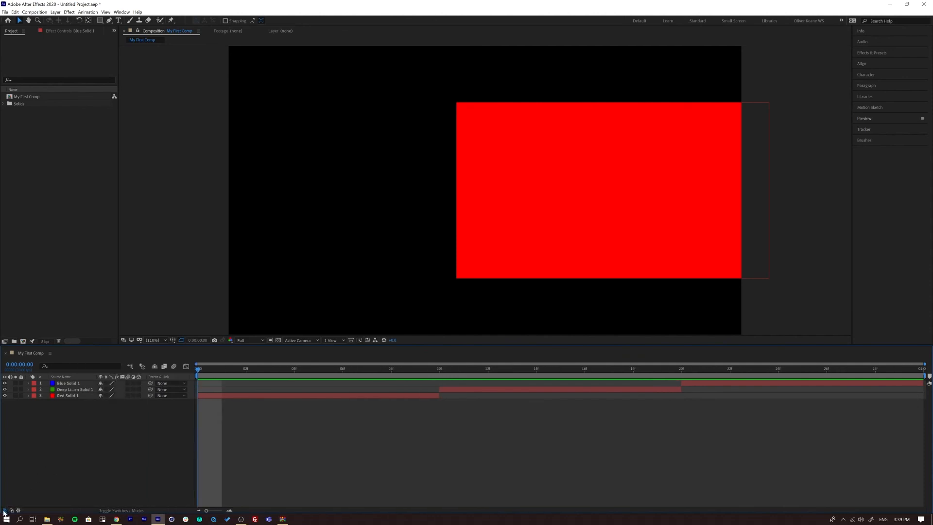
pyautogui.click(4, 511)
# Preview the trimmed composition and move the playhead back to frame 8
pyautogui.press('space')
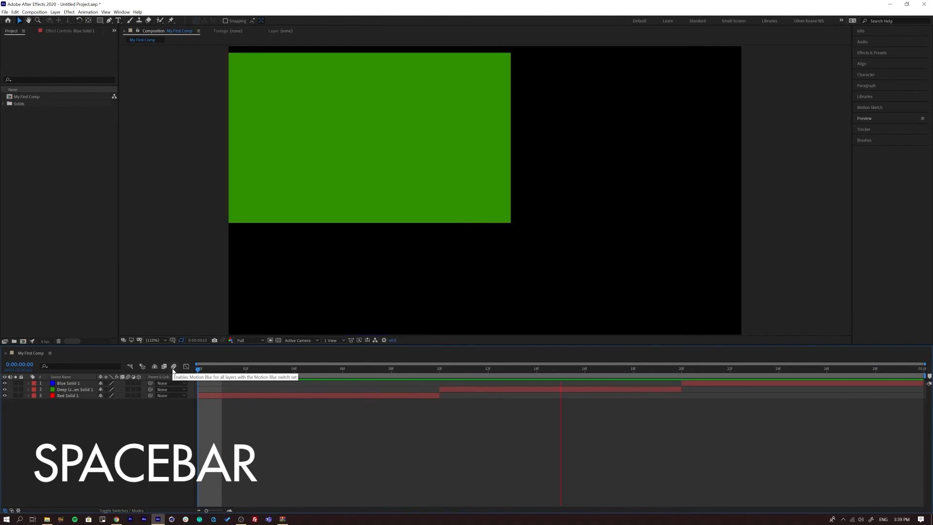
pyautogui.press('space')
pyautogui.press('pageup')
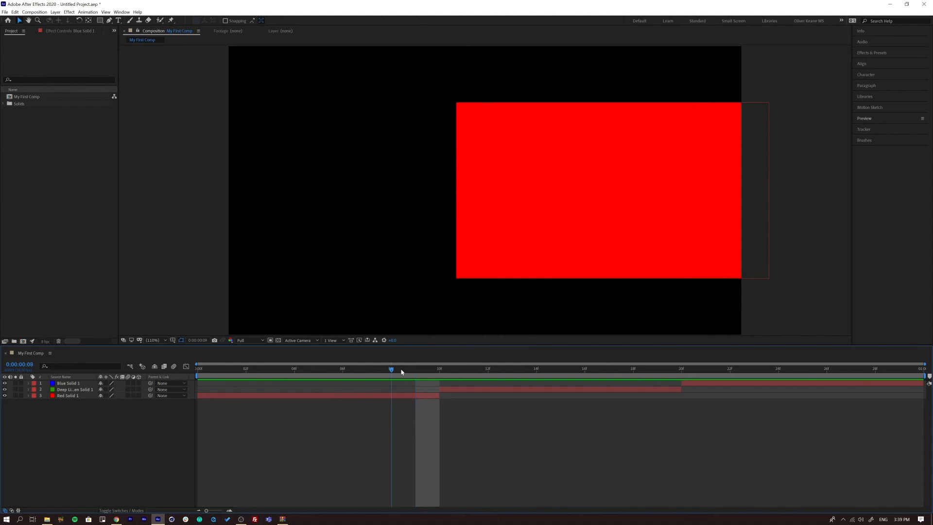
# Select the red layer in the timeline and play the loop again from the start
pyautogui.click(395, 394)
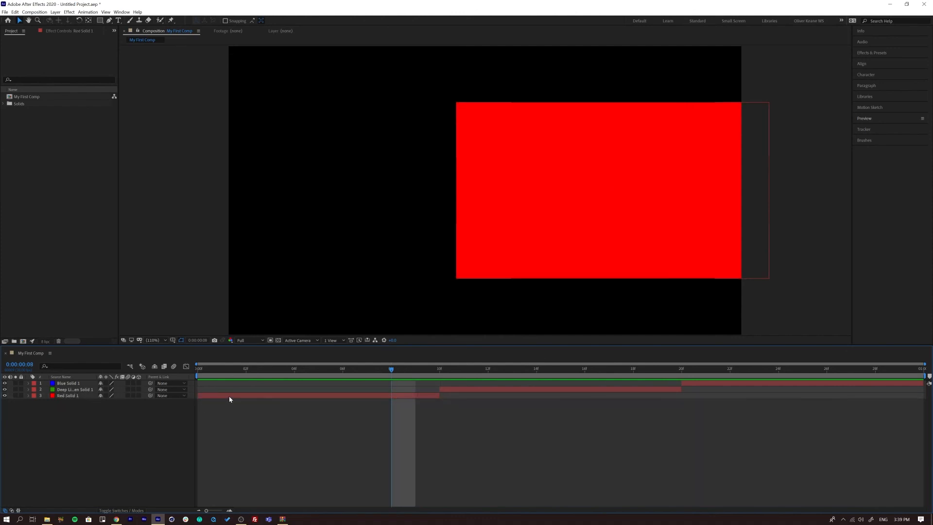
pyautogui.moveTo(433, 397)
pyautogui.mouseDown()
pyautogui.moveTo(390, 397)
pyautogui.moveTo(430, 399)
pyautogui.mouseUp()
pyautogui.press('space')
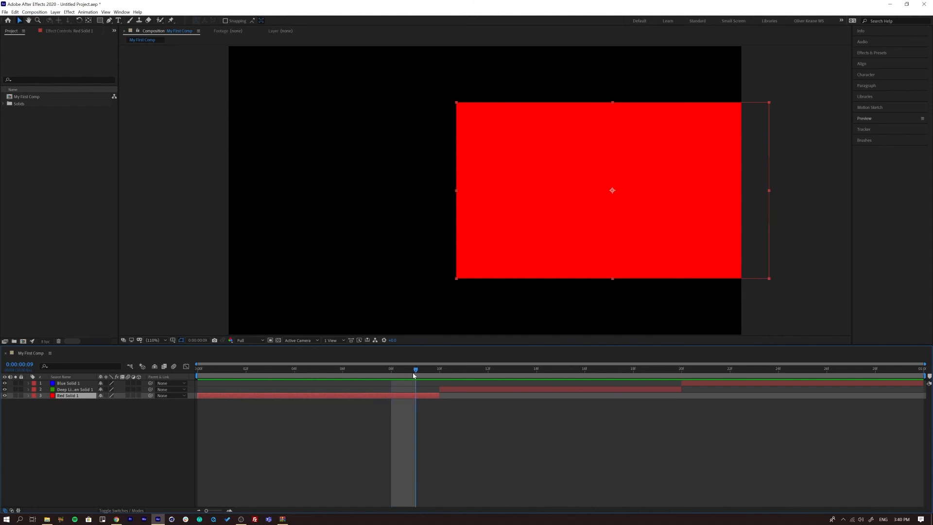
pyautogui.press('space')
pyautogui.press('Home')
pyautogui.press('space')
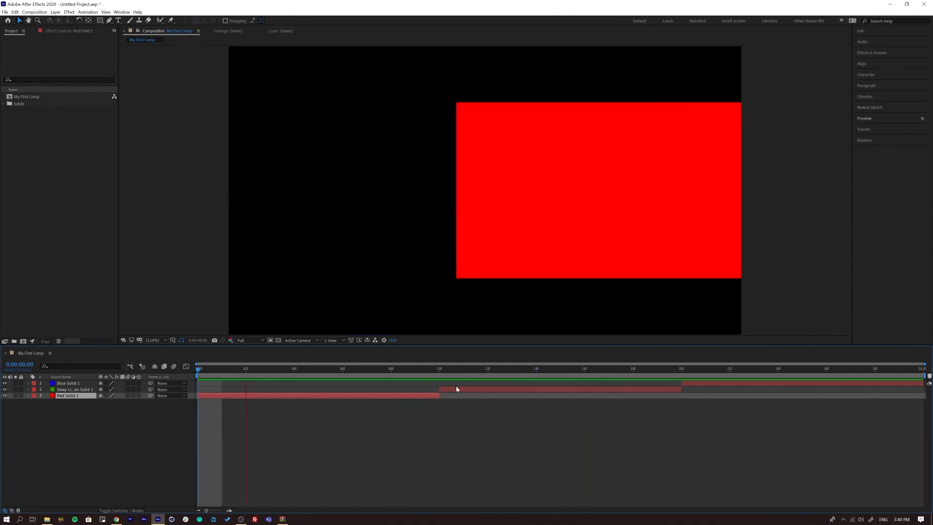
# Stop the preview and slide the green and blue layers back to start at frame 0, stacked in time with the red layer
pyautogui.press('space')
pyautogui.click(478, 390)
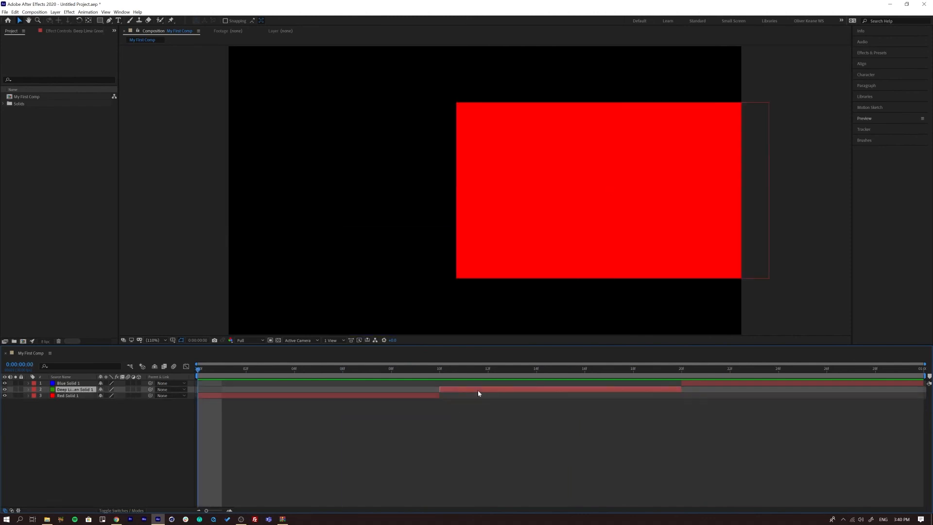
pyautogui.moveTo(489, 391); pyautogui.dragTo(253, 391)
pyautogui.moveTo(734, 383); pyautogui.dragTo(244, 387)
pyautogui.click(156, 437)
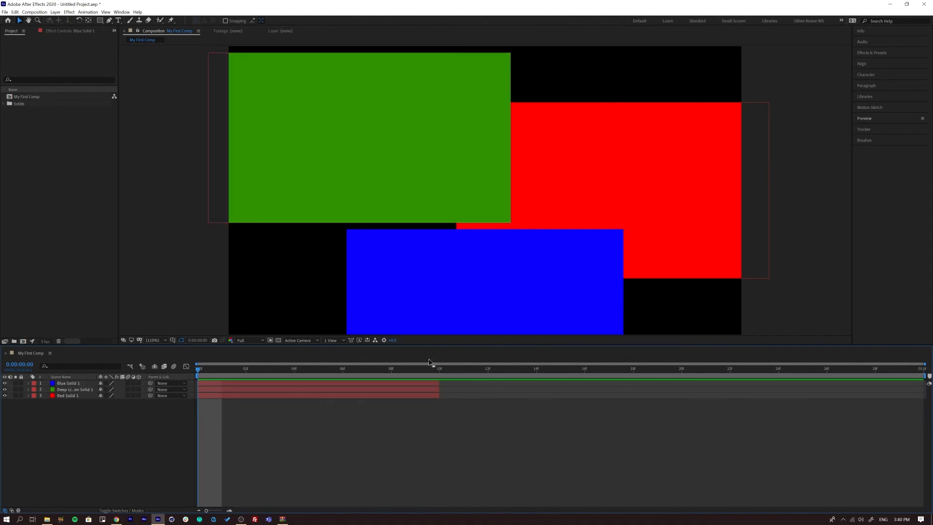
pyautogui.moveTo(437, 373); pyautogui.dragTo(180, 371)
# Select all three solids starting from the red layer, arrange them end to end with Sequence Layers without overlap, and preview the result
pyautogui.click(67, 396)
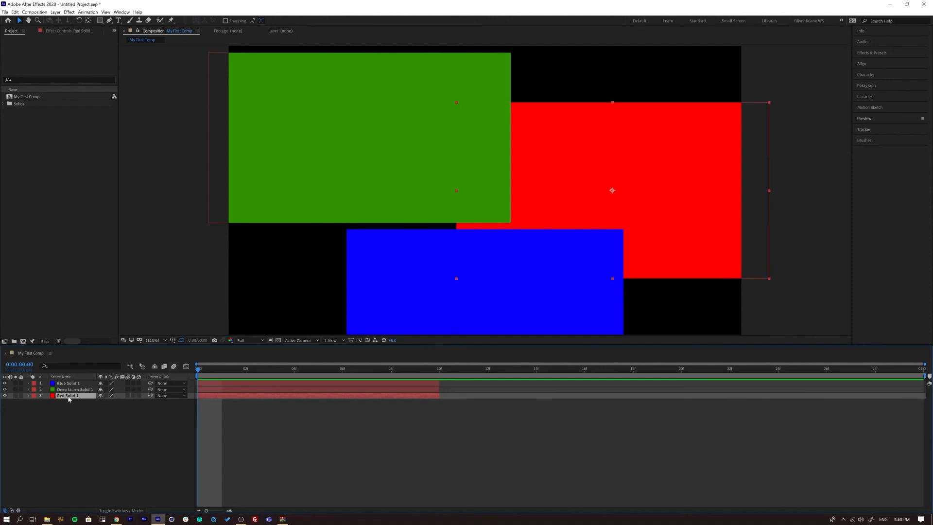
pyautogui.press('shift')
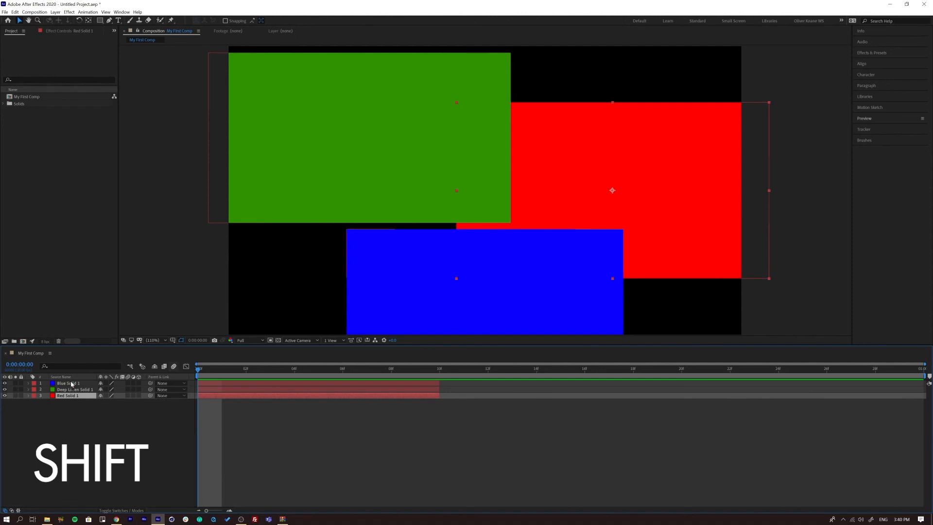
pyautogui.keyDown('shift'); pyautogui.click(71, 384); pyautogui.keyUp('shift')
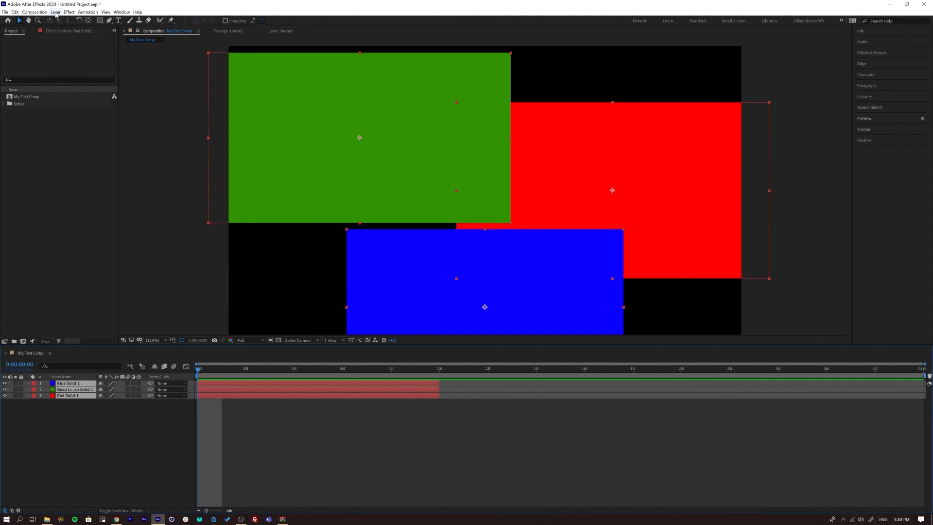
pyautogui.click(92, 14)
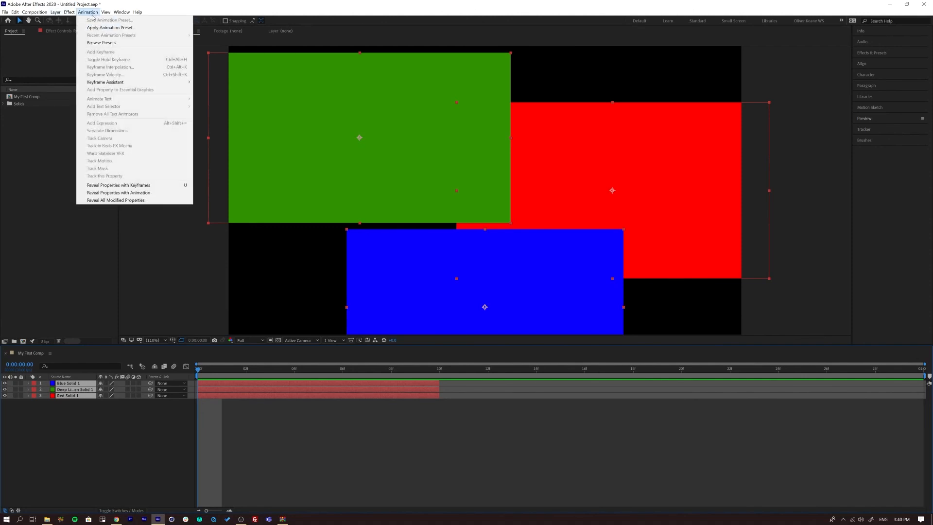
pyautogui.moveTo(129, 83)
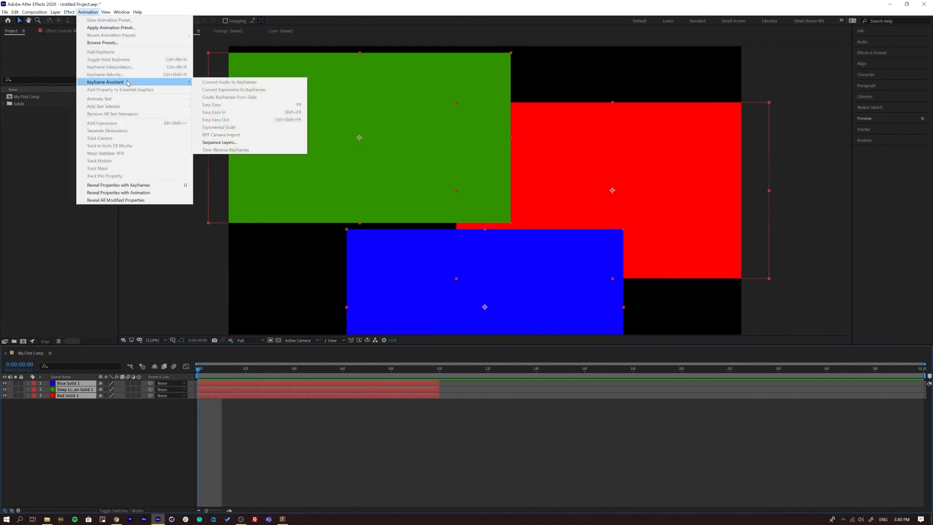
pyautogui.click(234, 145)
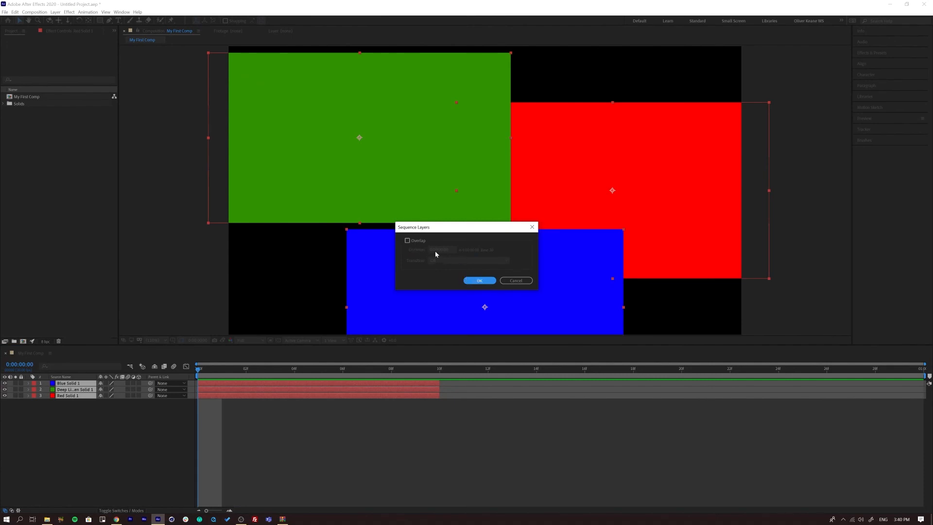
pyautogui.click(479, 281)
pyautogui.press('space')
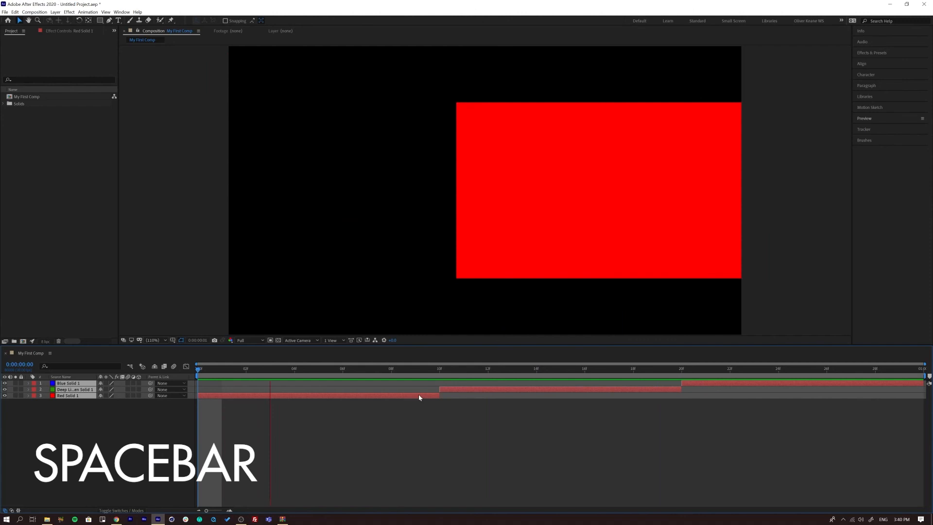